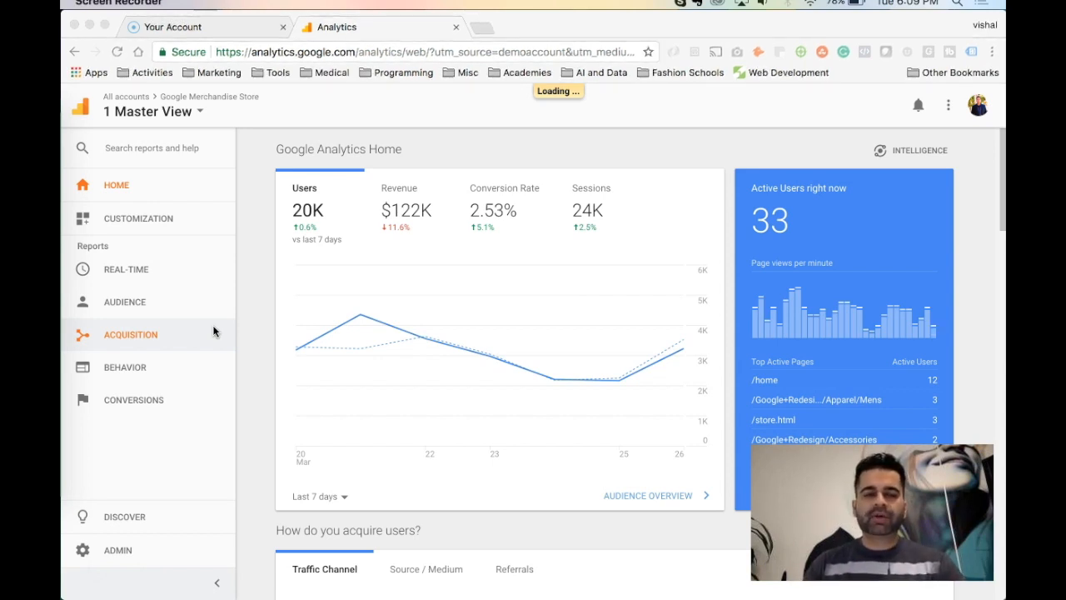
# Open the list of customization dashboards for the Google Merchandise Store's 1 Master View.
pyautogui.click(266, 206)
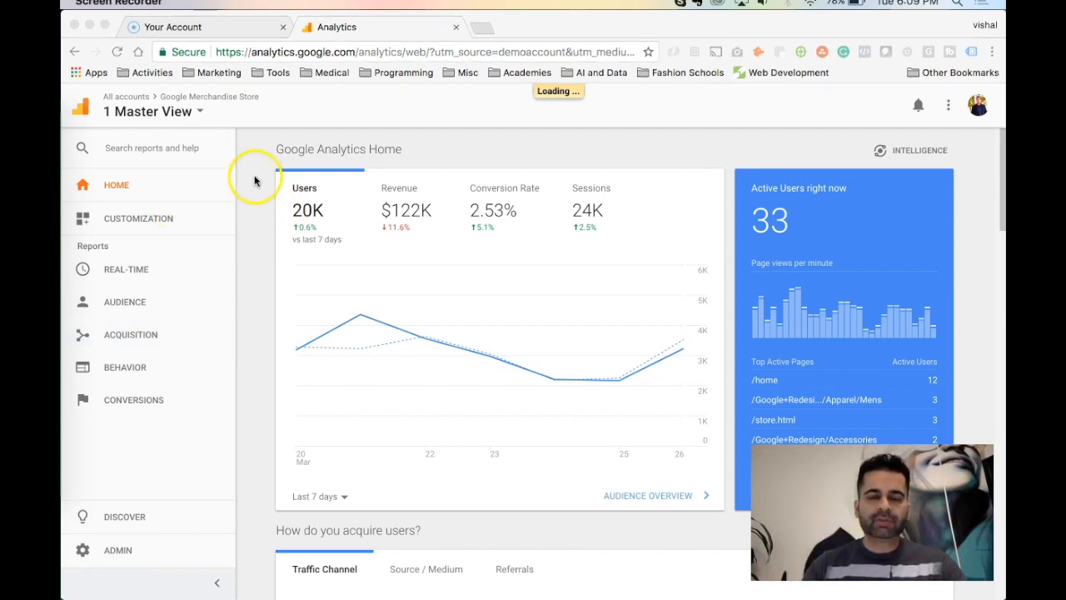
pyautogui.click(122, 200)
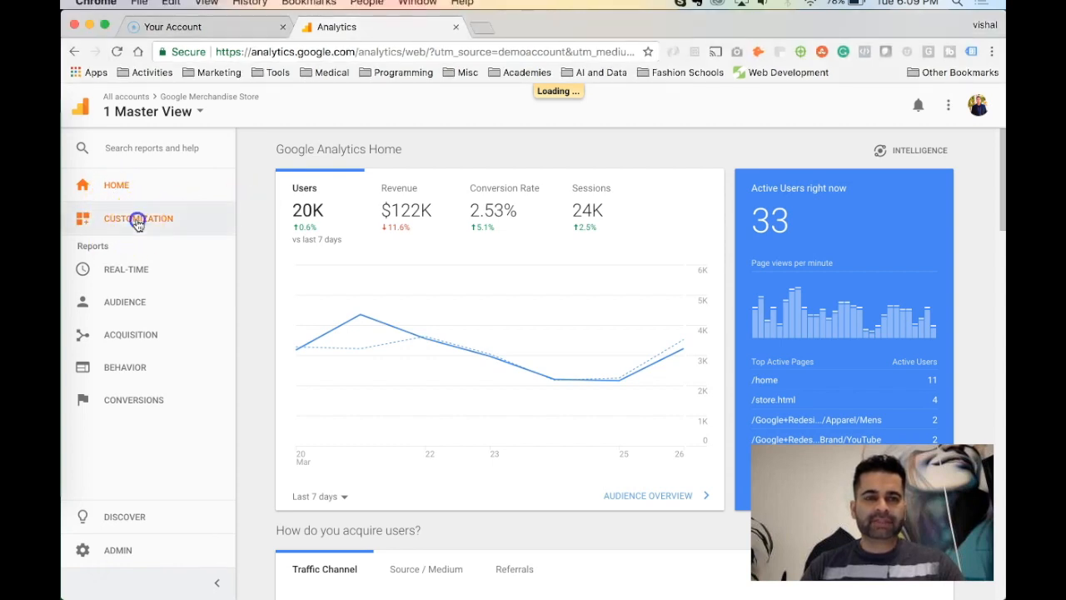
pyautogui.click(138, 223)
pyautogui.click(138, 247)
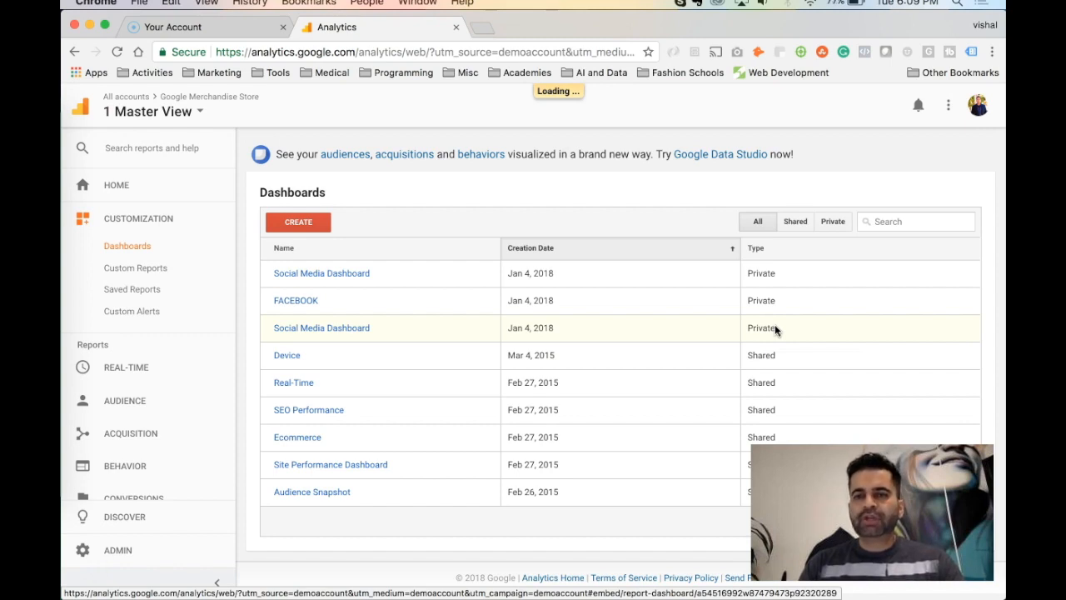
pyautogui.click(778, 355)
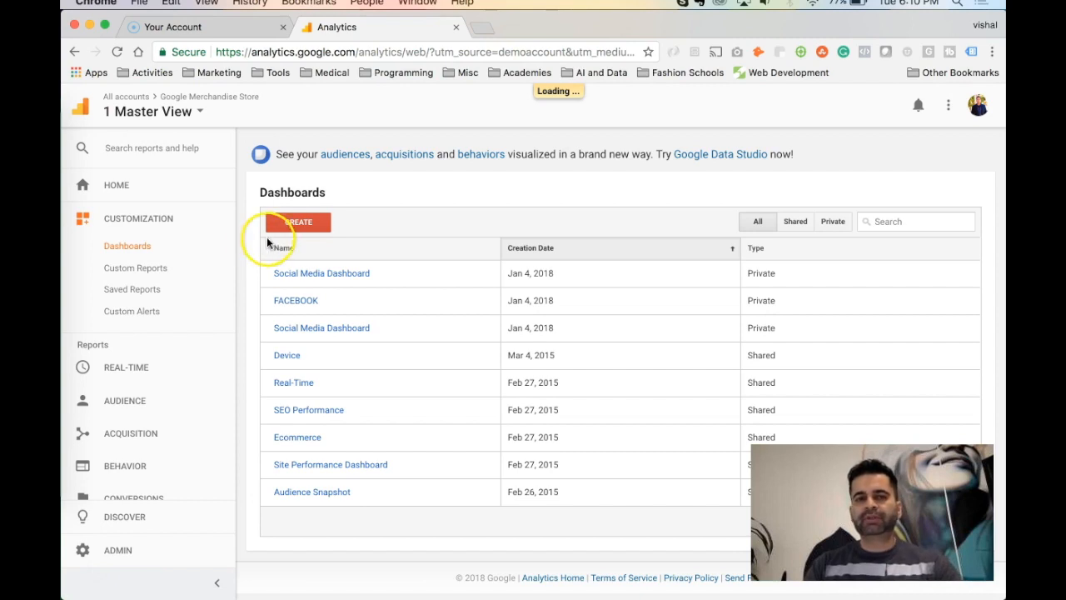
# Create a new dashboard from the blank canvas, named "Blank Dashboard".
pyautogui.click(306, 223)
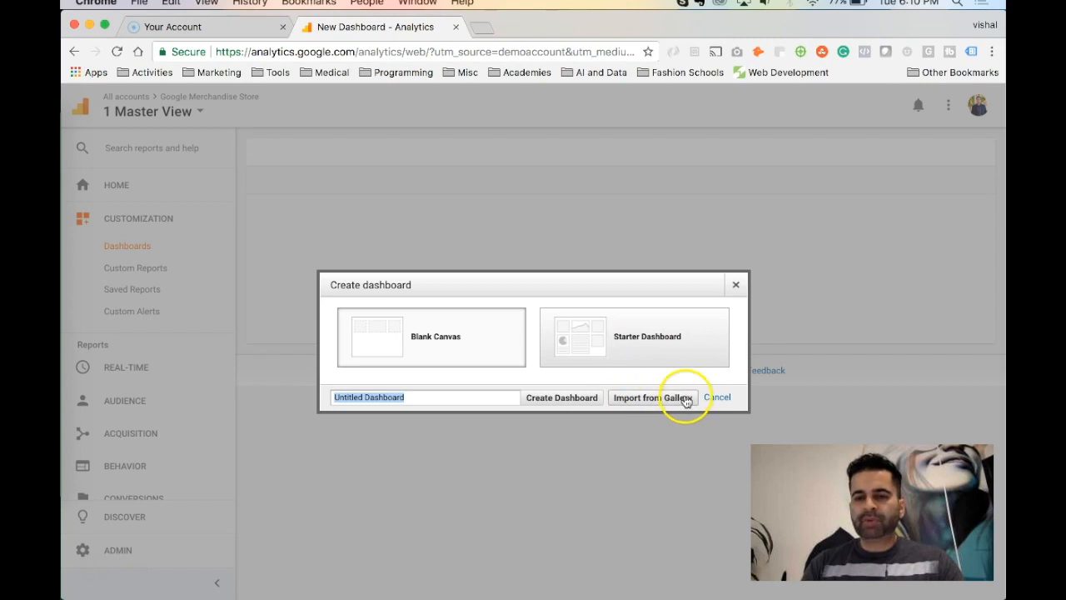
pyautogui.write('Bla')
pyautogui.click(412, 418)
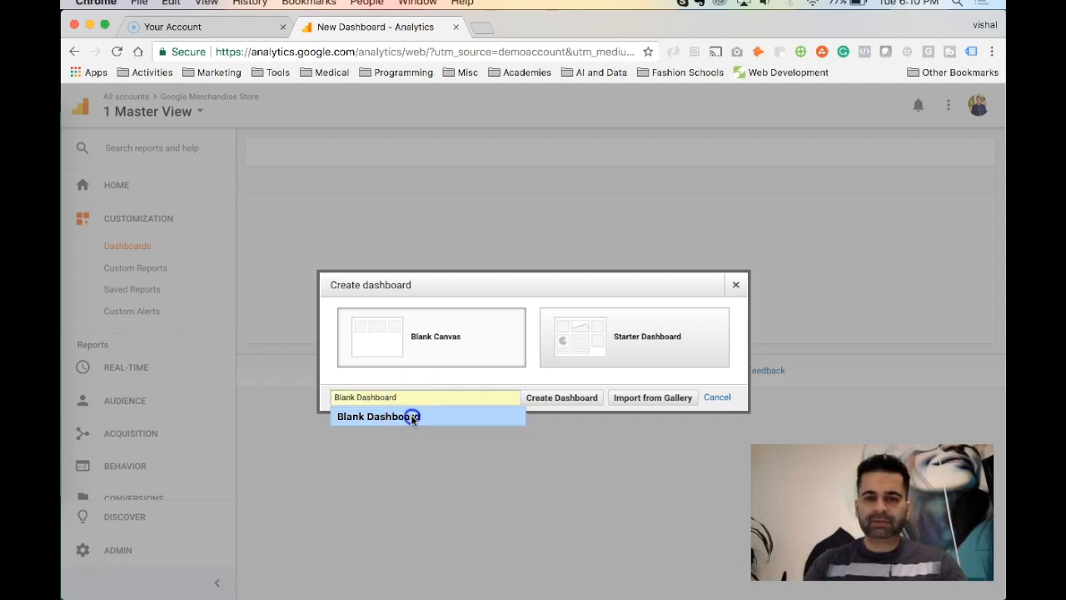
pyautogui.click(550, 402)
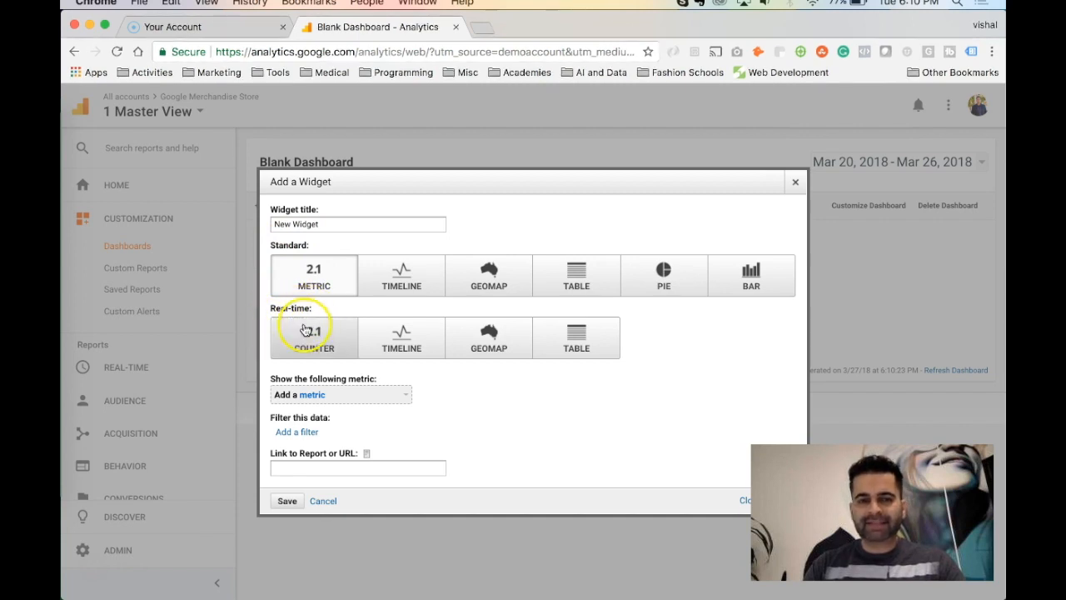
# Add a standard metric widget showing % New Sessions, titled "New Sessions".
pyautogui.click(316, 396)
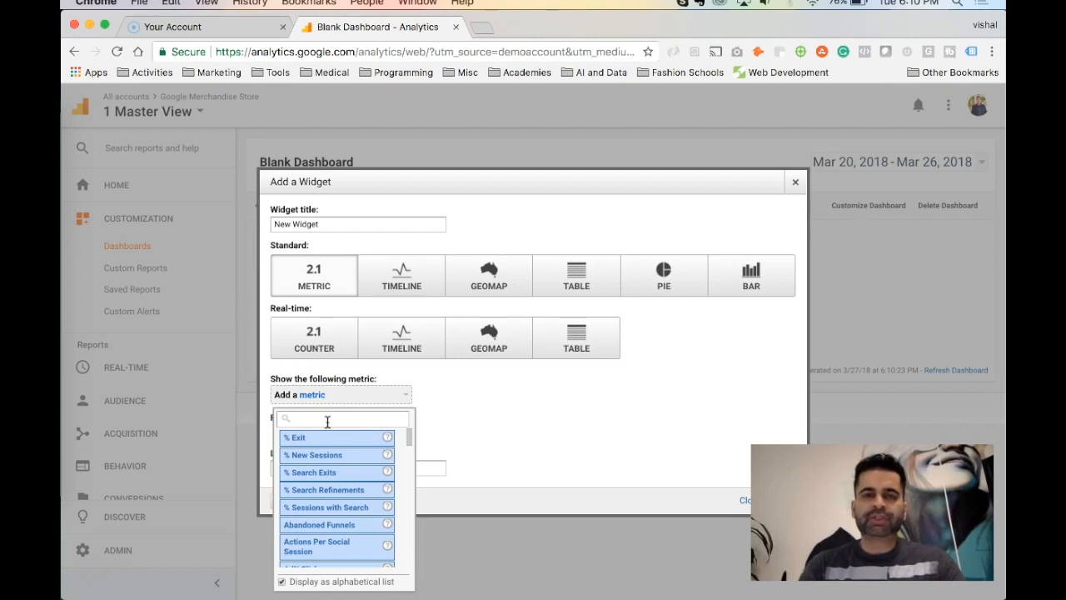
pyautogui.write('new se')
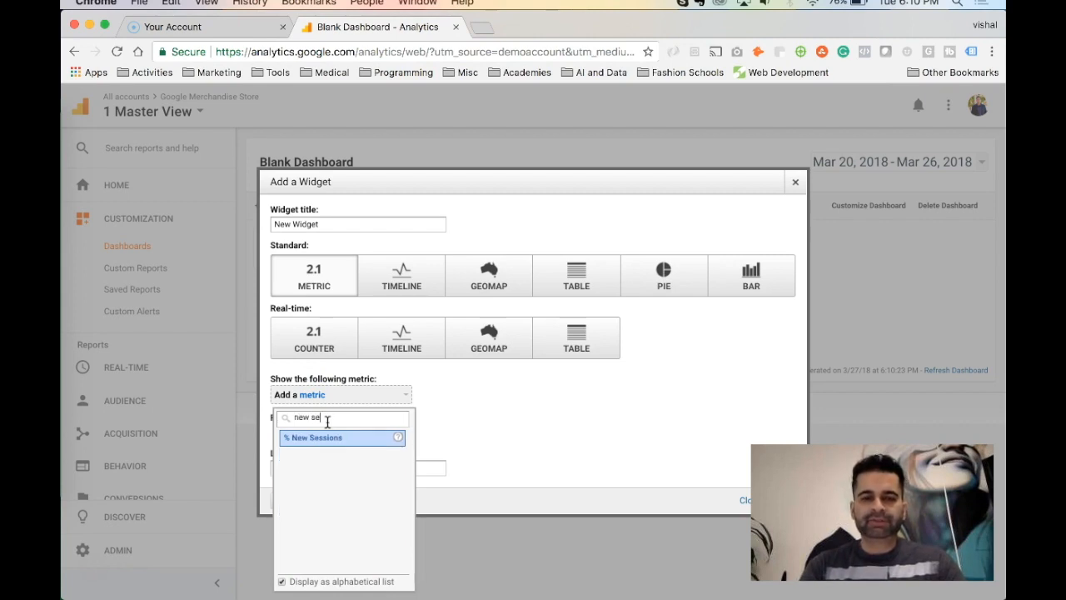
pyautogui.click(329, 422)
pyautogui.click(319, 438)
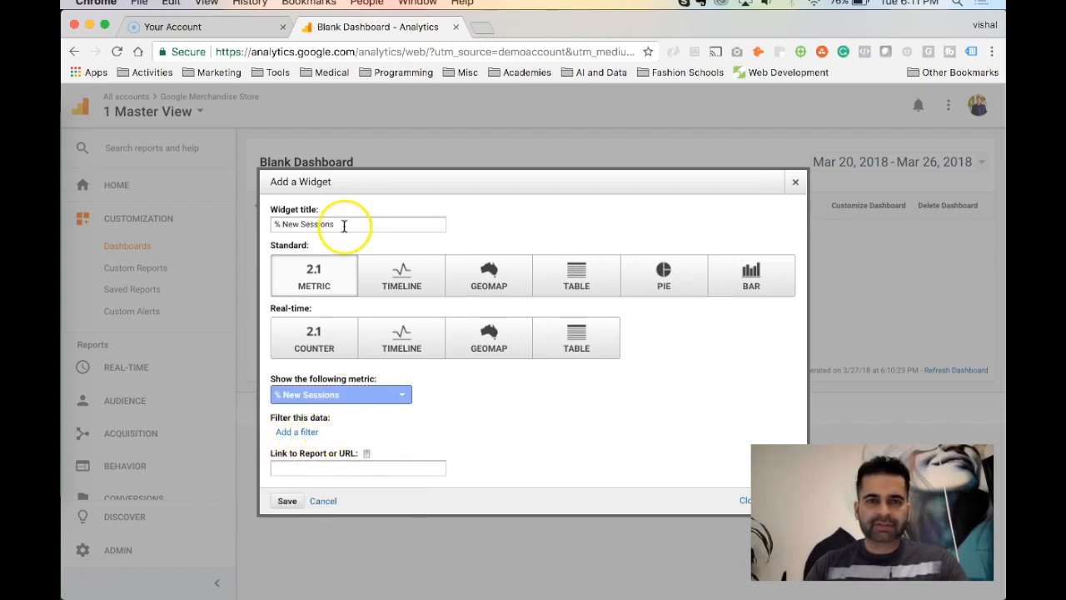
pyautogui.click(276, 223)
pyautogui.press('Delete')
pyautogui.press('Delete')
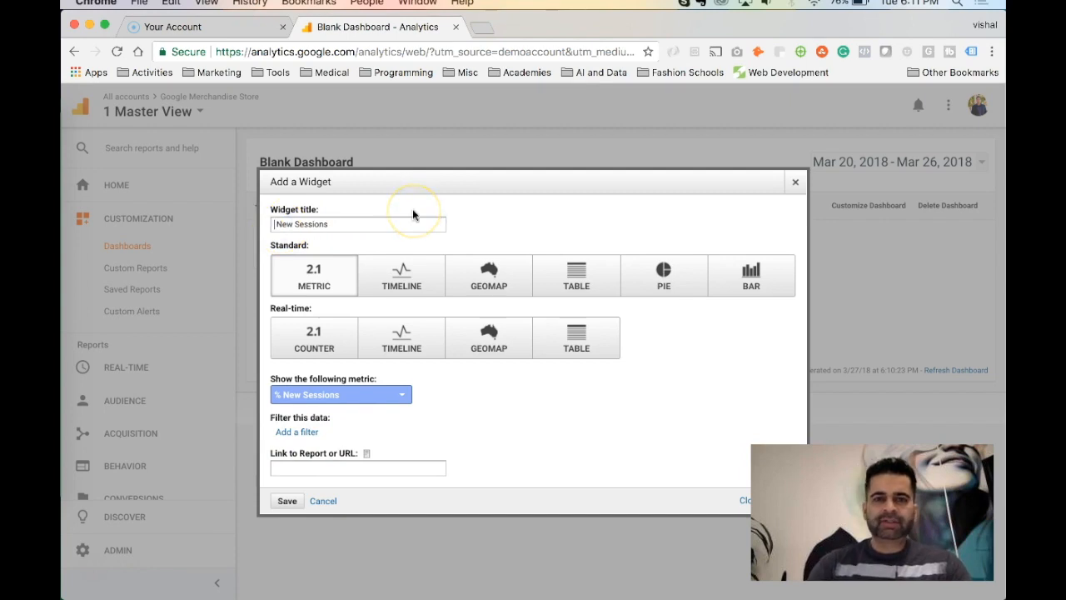
pyautogui.click(288, 501)
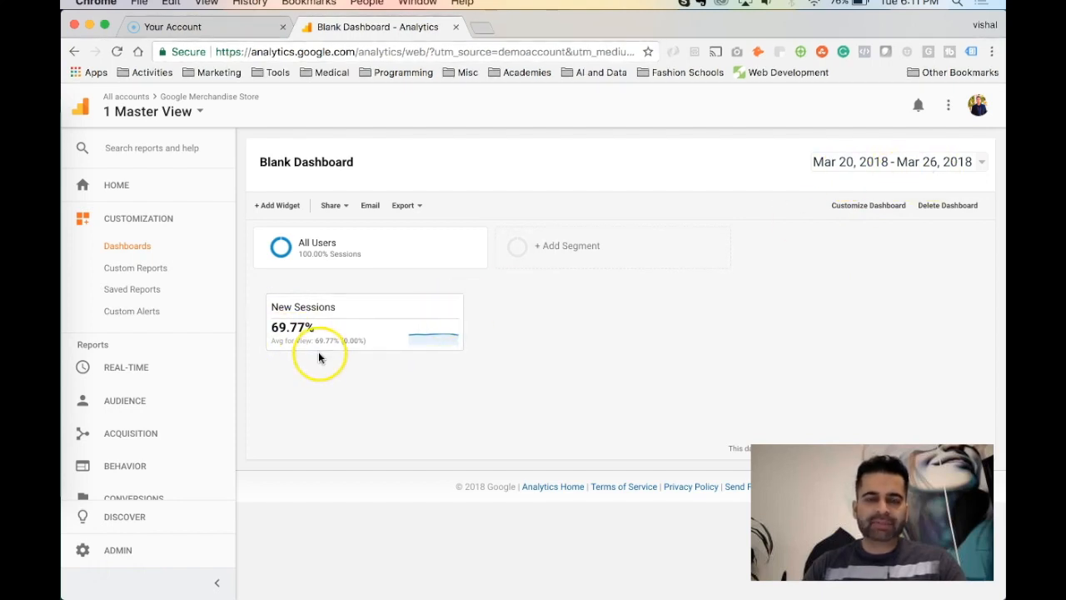
# Add a second widget titled "New Sessions" as a standard timeline graphing % New Sessions over time.
pyautogui.click(275, 209)
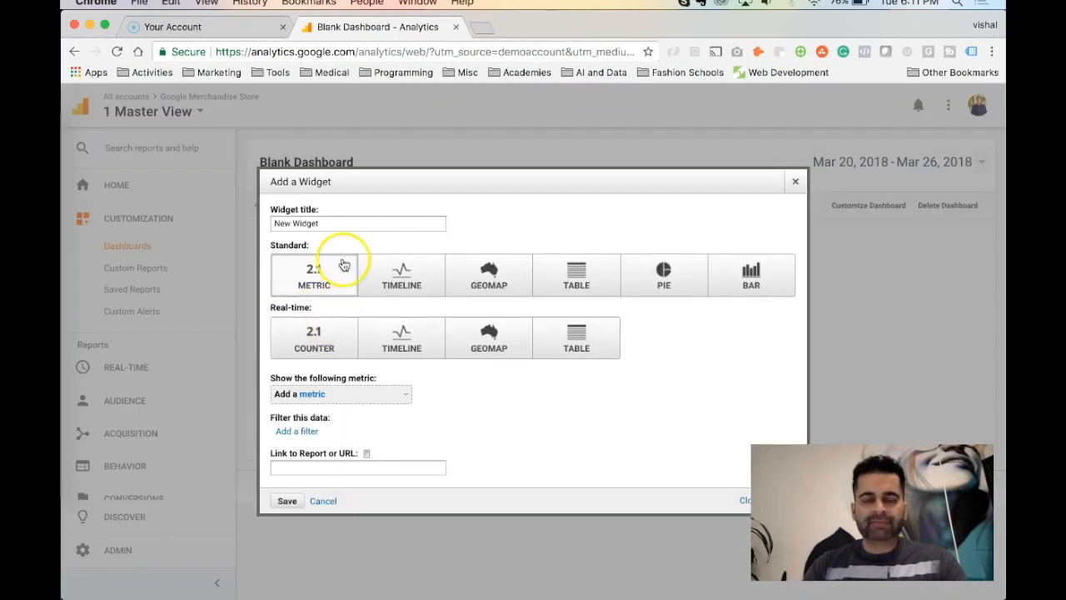
pyautogui.tripleClick(337, 224)
pyautogui.write('New')
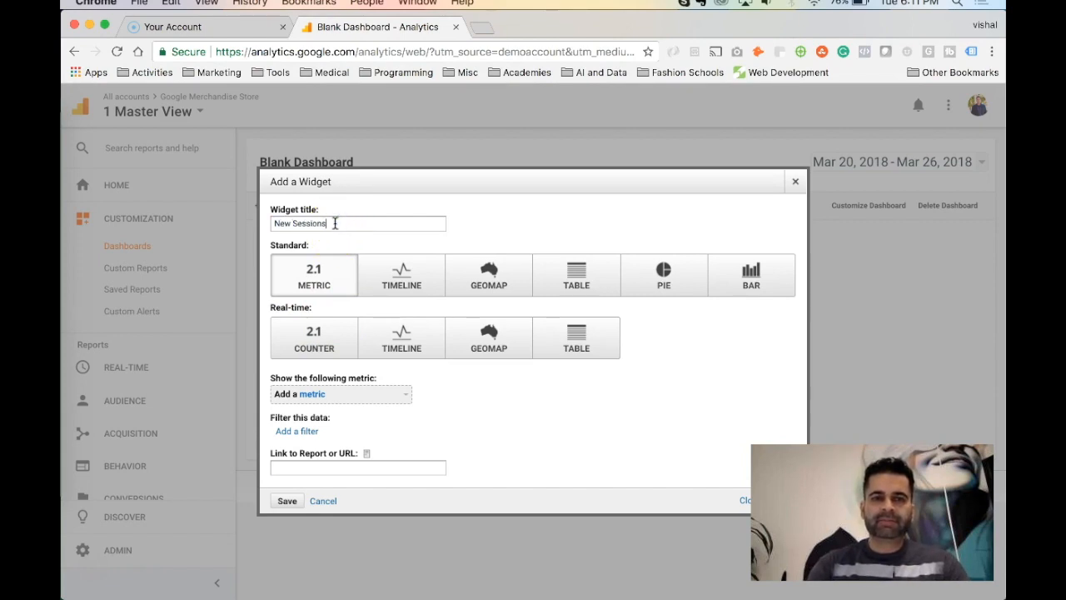
pyautogui.click(401, 287)
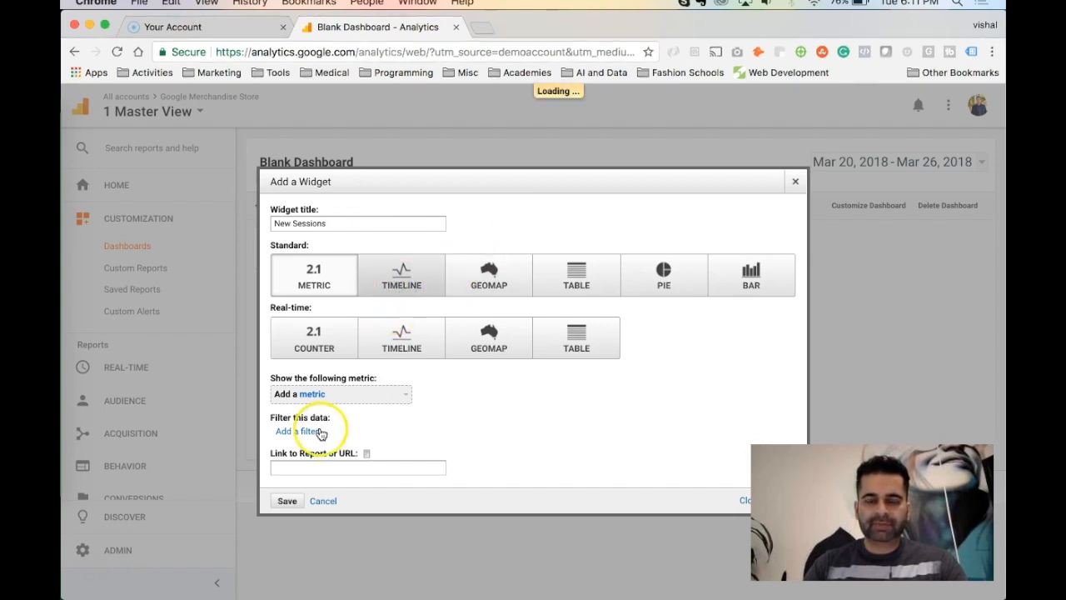
pyautogui.click(313, 396)
pyautogui.write('new se')
pyautogui.click(321, 437)
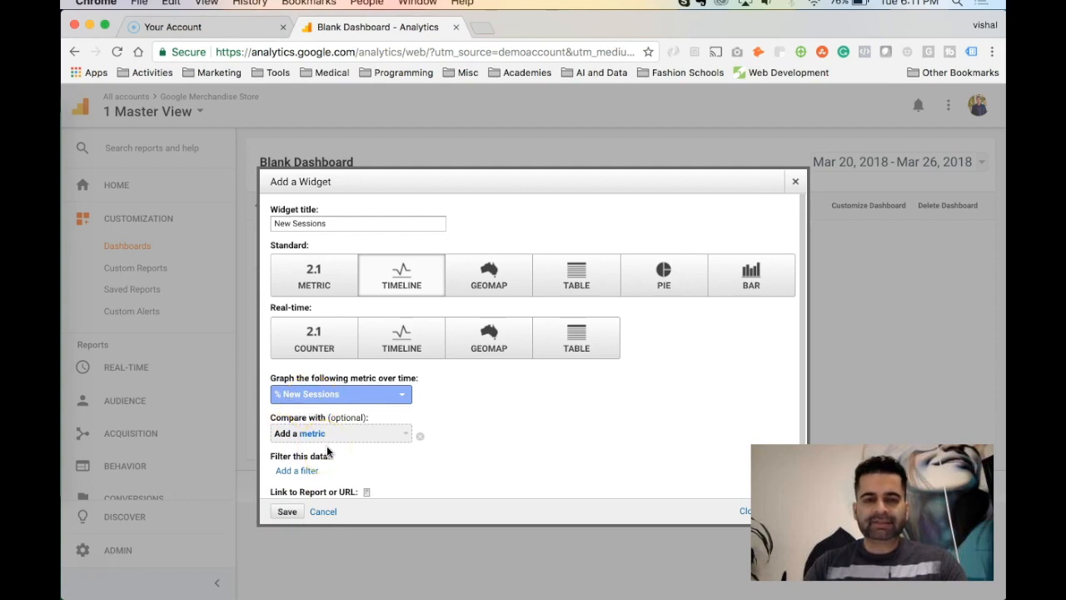
pyautogui.click(284, 513)
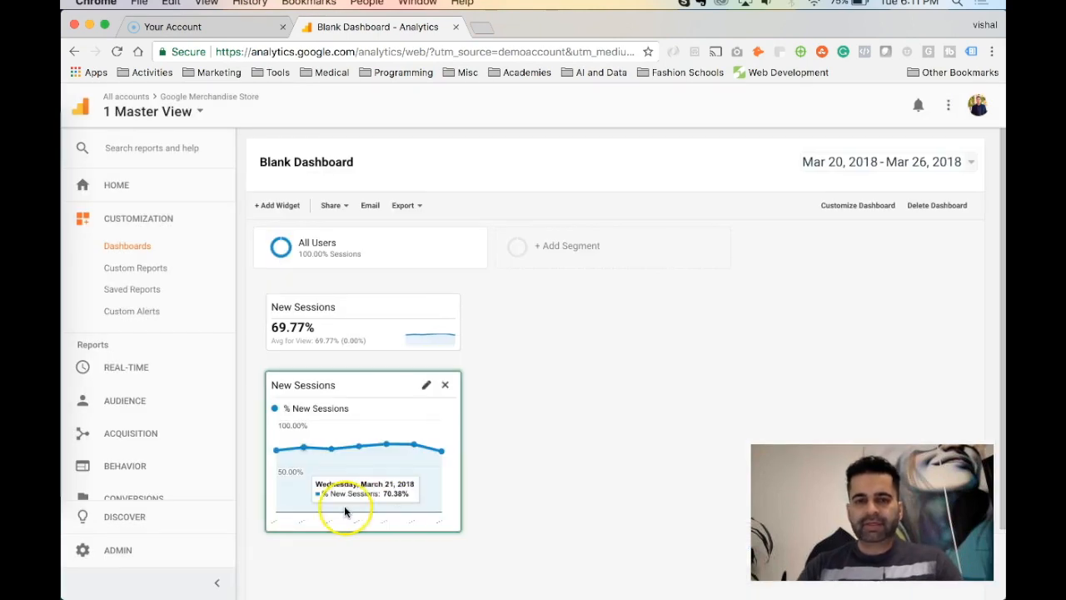
pyautogui.click(507, 438)
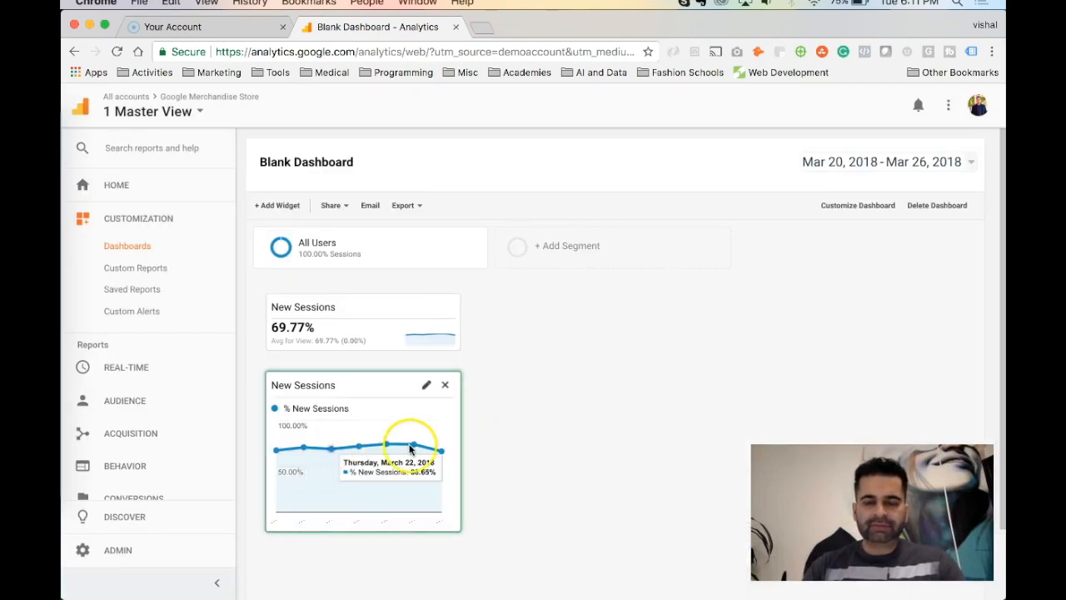
pyautogui.moveTo(399, 439)
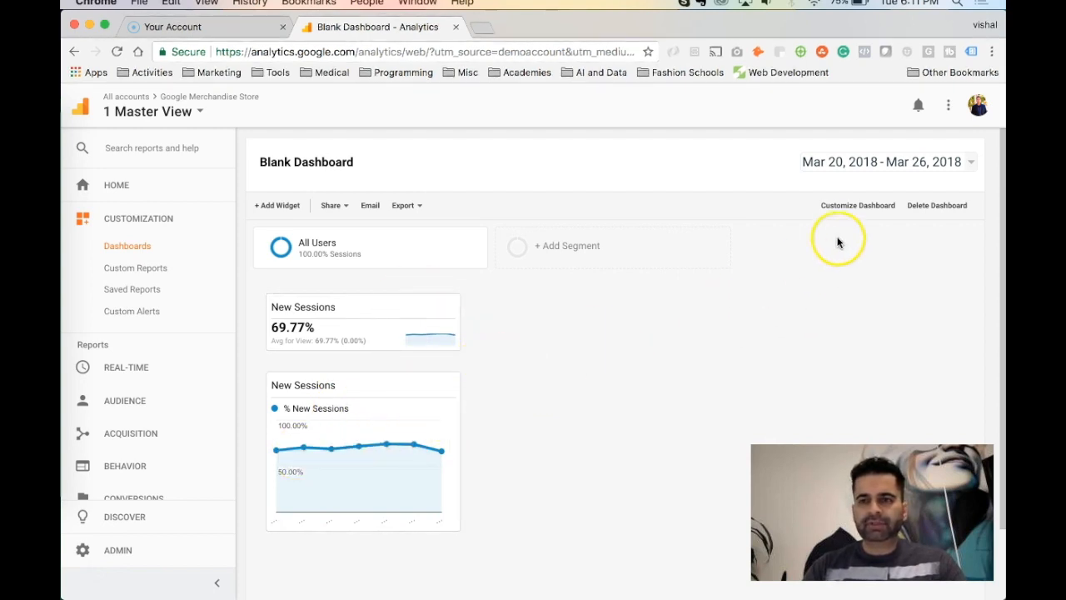
# Apply the 30% / 70% two-column layout and move the New Sessions timeline widget into the wider column.
pyautogui.click(843, 208)
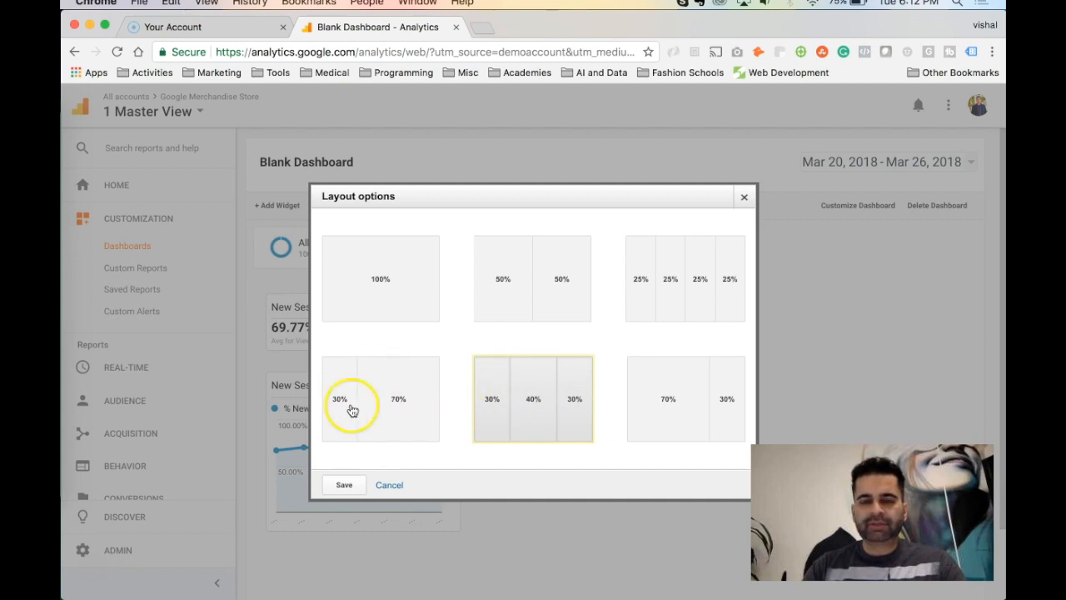
pyautogui.click(386, 395)
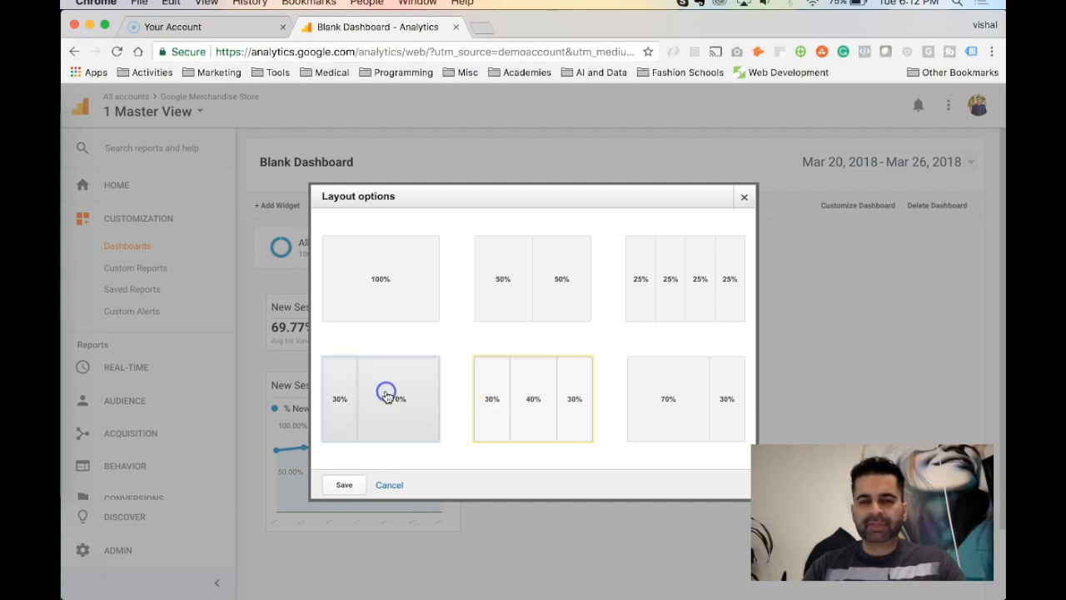
pyautogui.click(344, 484)
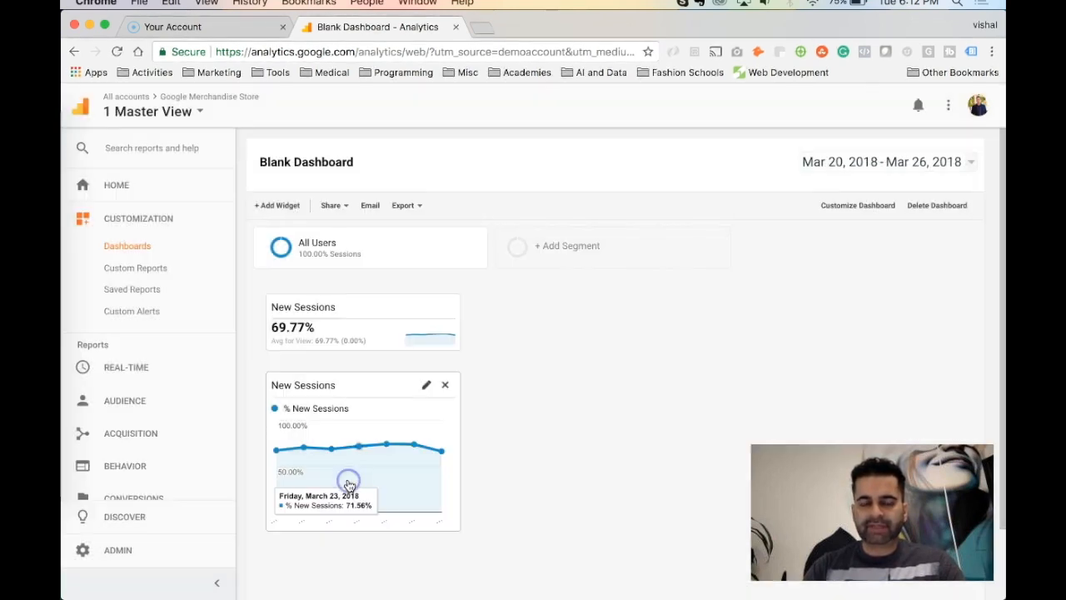
pyautogui.click(568, 380)
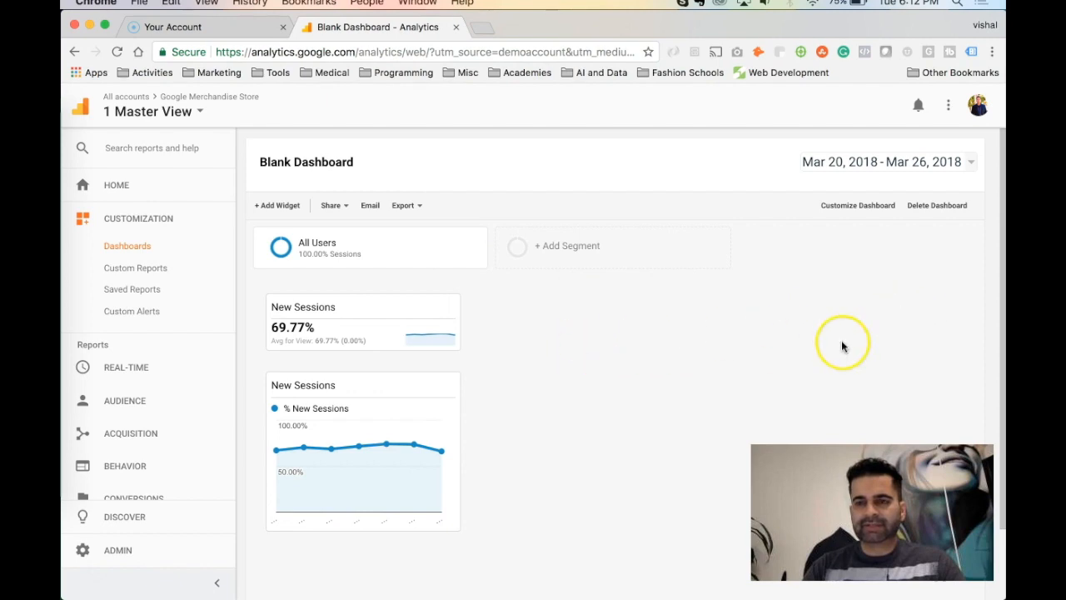
pyautogui.moveTo(384, 389); pyautogui.dragTo(654, 308)
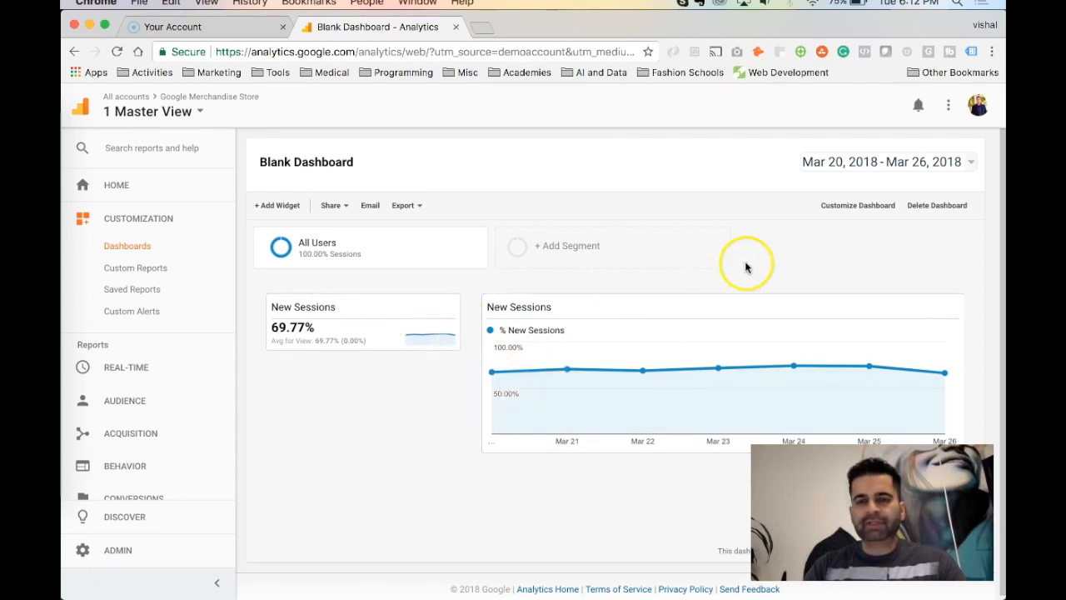
# Change the dashboard layout to a single 100% column.
pyautogui.click(858, 208)
pyautogui.click(419, 264)
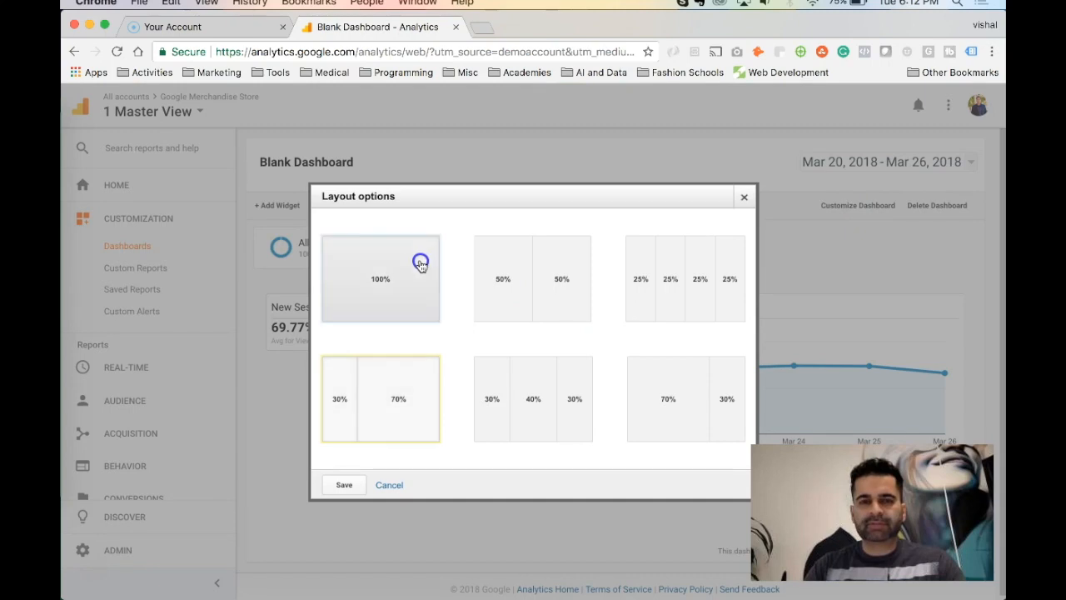
pyautogui.click(335, 491)
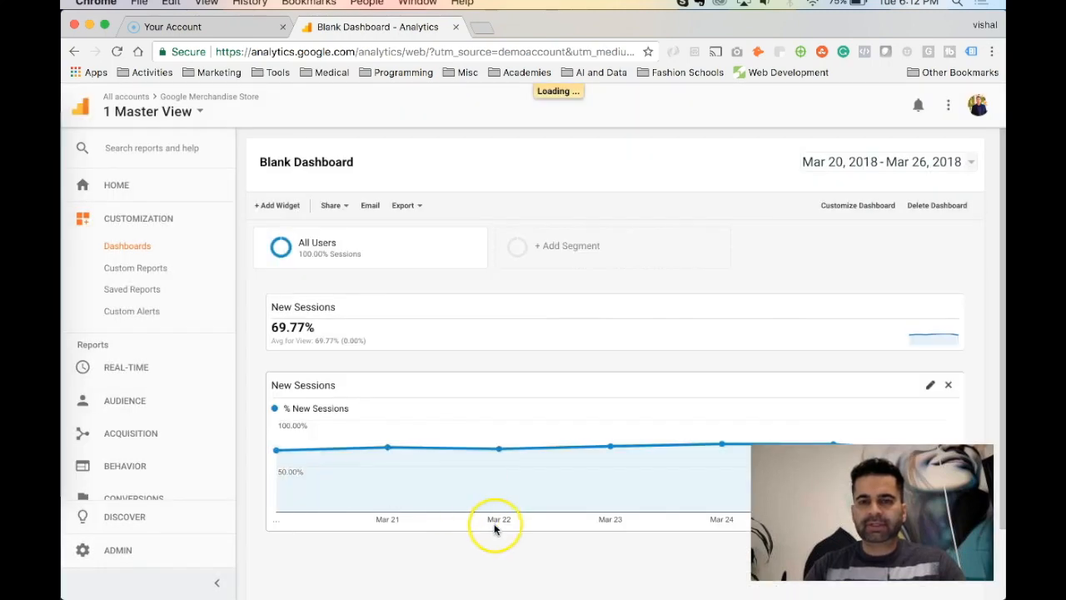
pyautogui.scroll(-2, 309, 428)
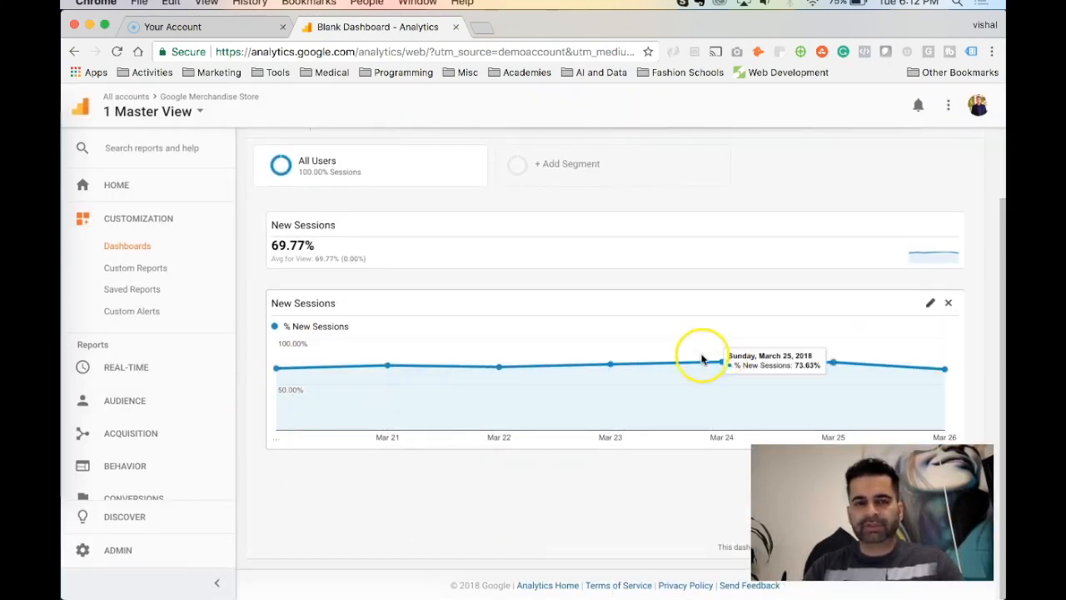
pyautogui.scroll(2, 640, 375)
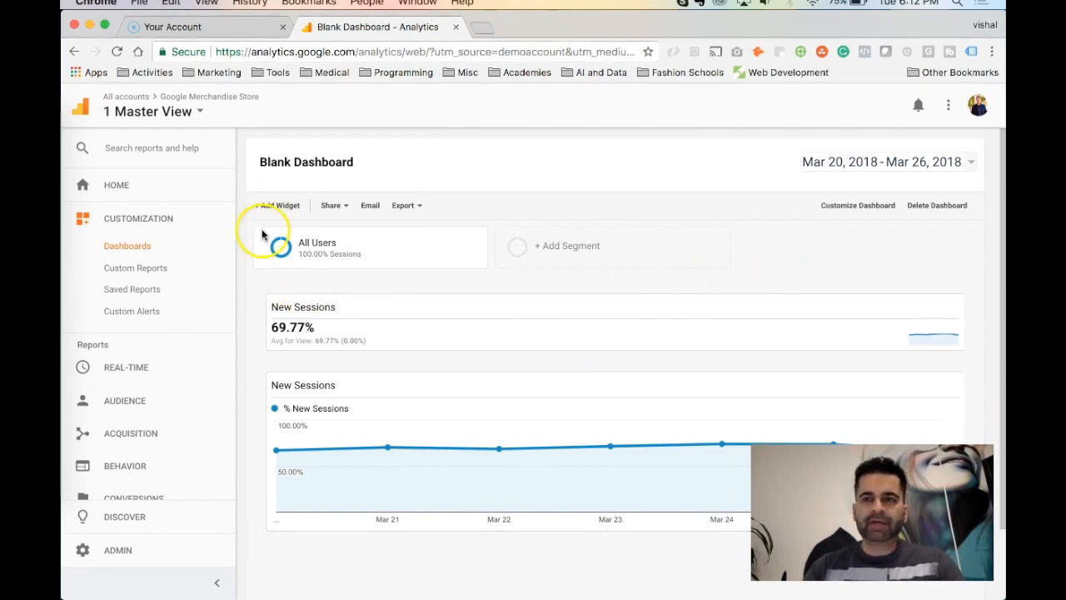
pyautogui.click(325, 162)
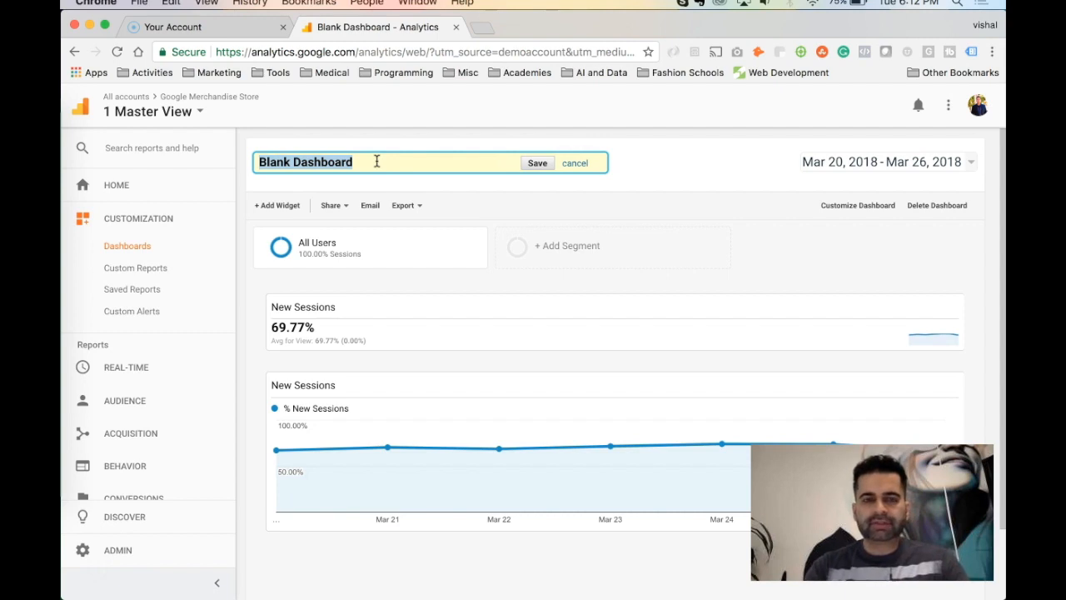
pyautogui.write('V')
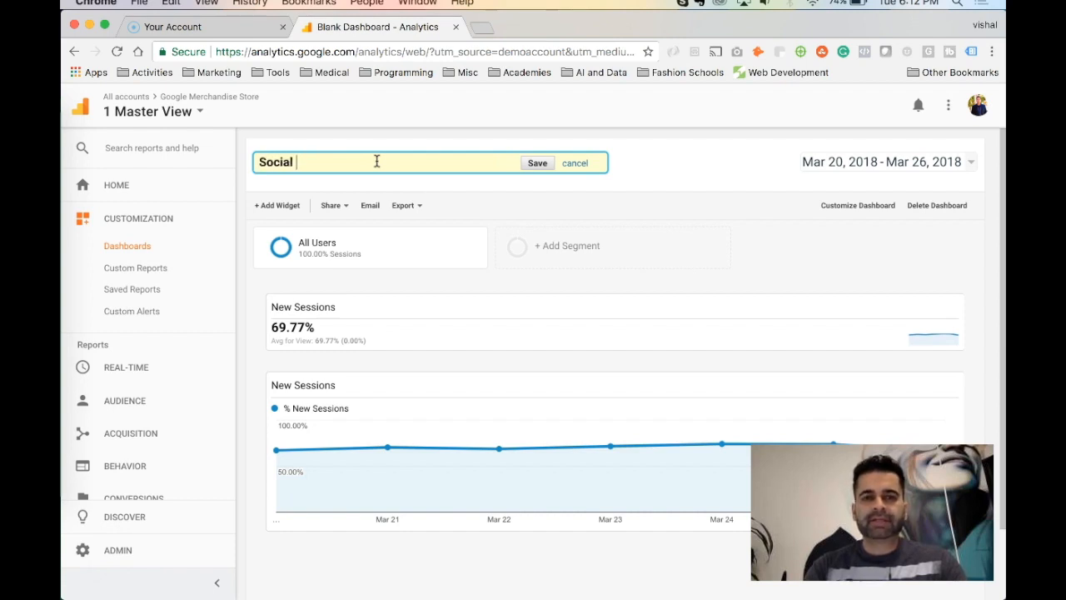
pyautogui.click(573, 165)
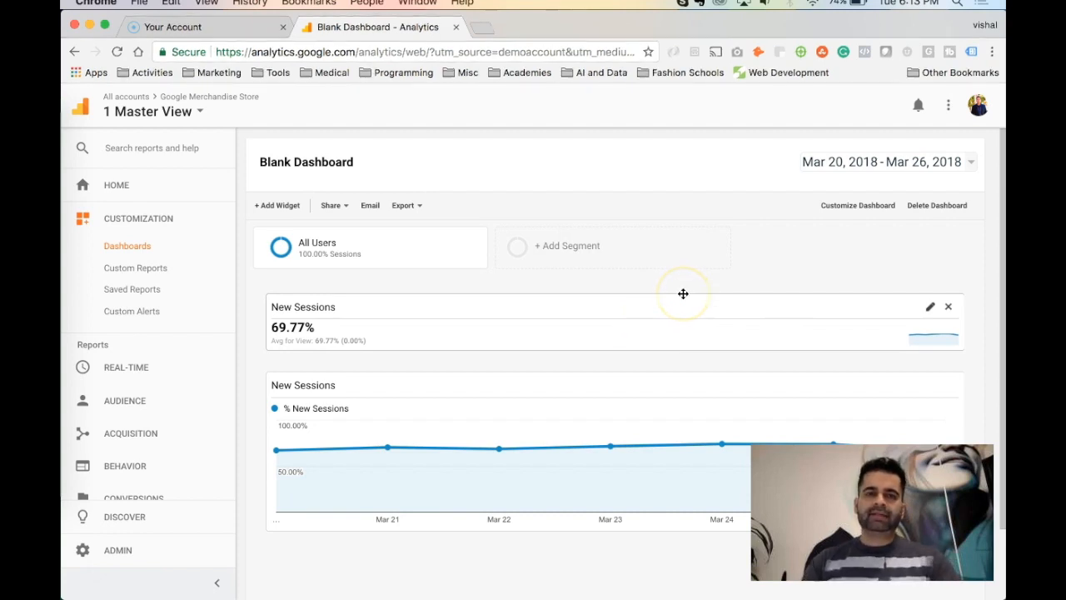
# Delete the Blank Dashboard.
pyautogui.click(937, 205)
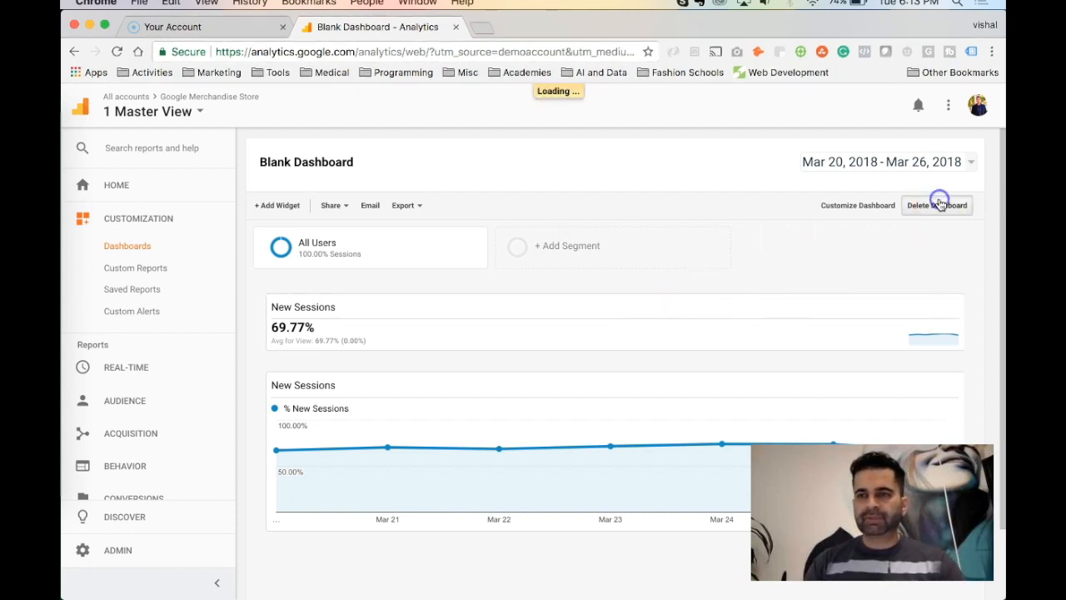
pyautogui.click(427, 393)
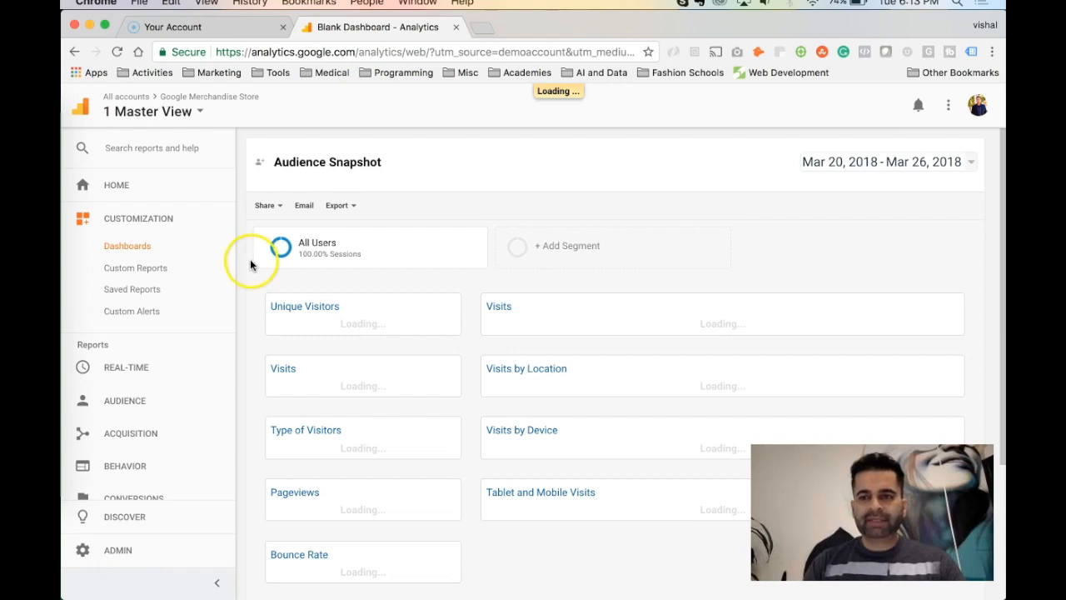
# Create a new dashboard from the Starter Dashboard template and name it "Starter Dashboard".
pyautogui.click(143, 245)
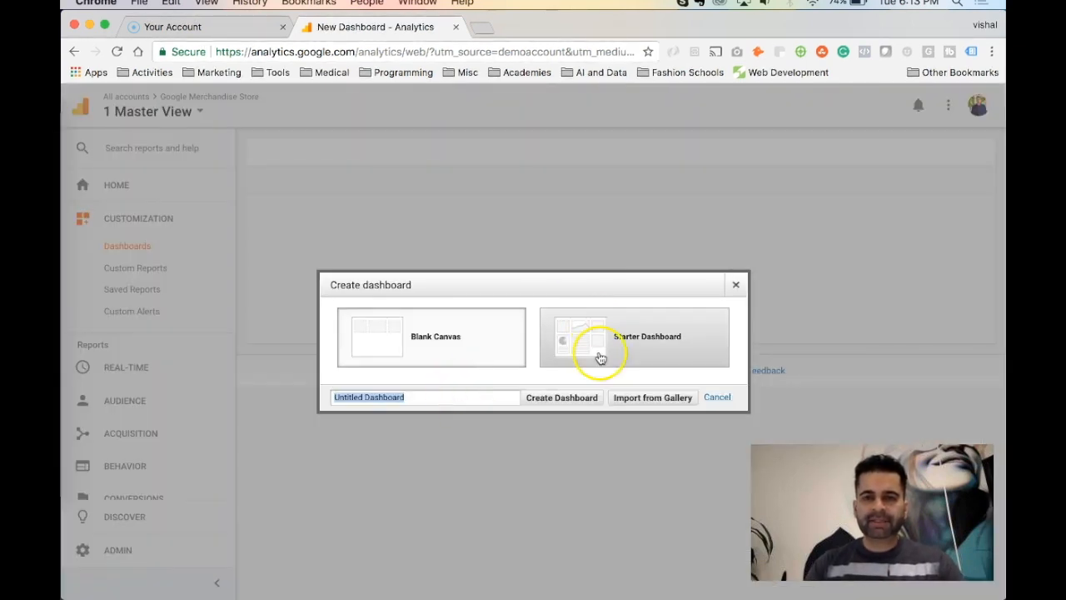
pyautogui.click(626, 354)
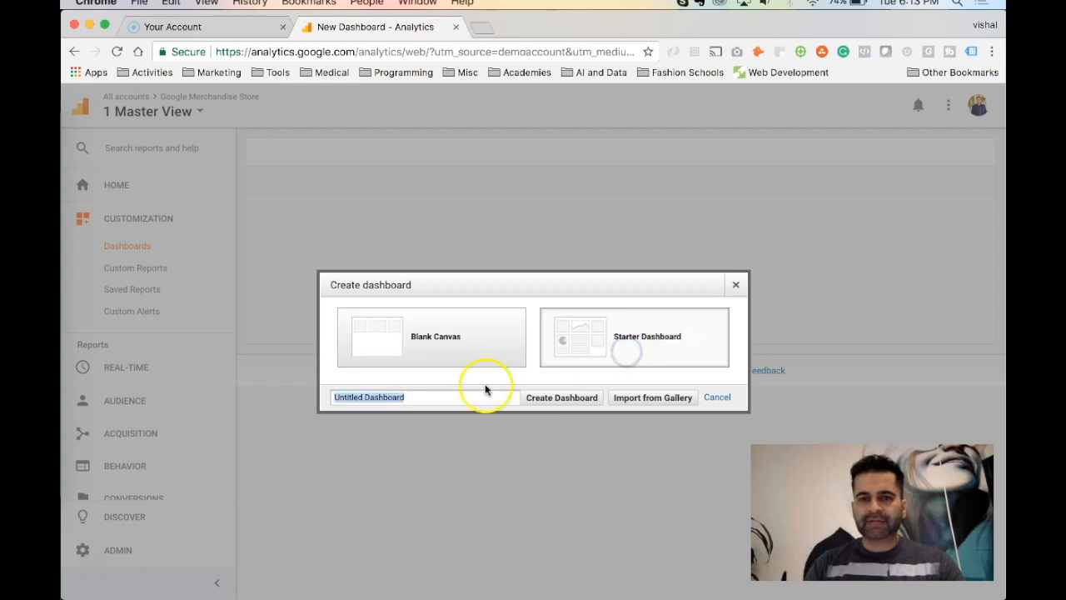
pyautogui.write('star')
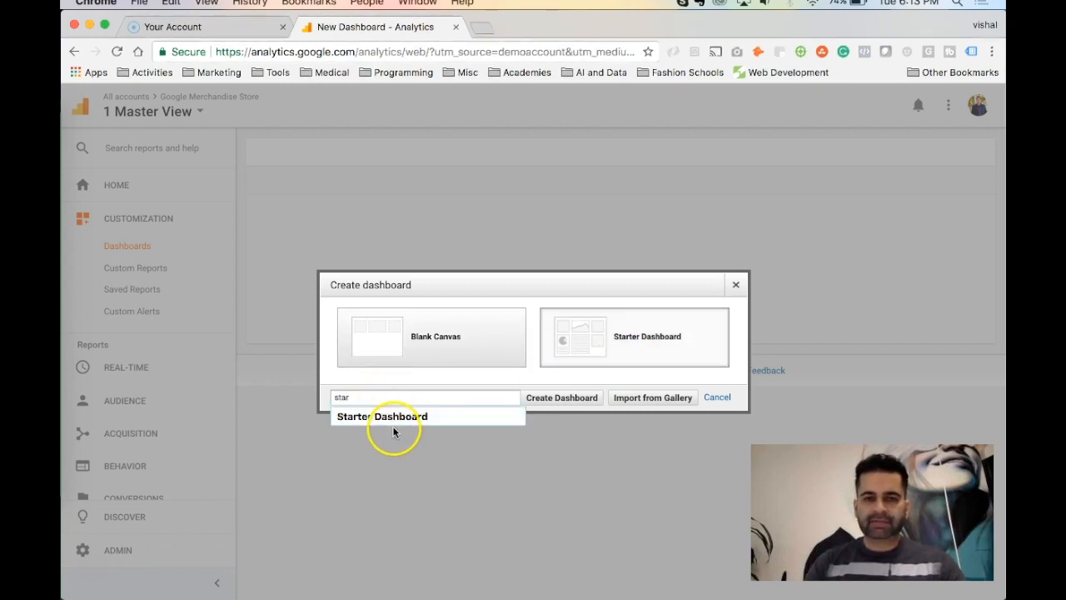
pyautogui.click(392, 417)
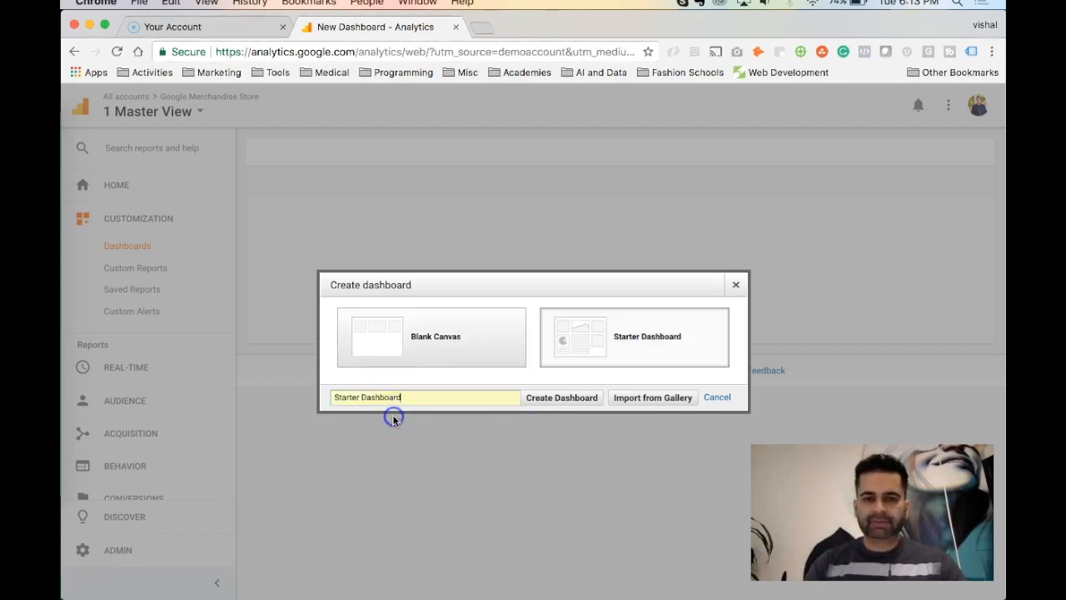
pyautogui.click(551, 398)
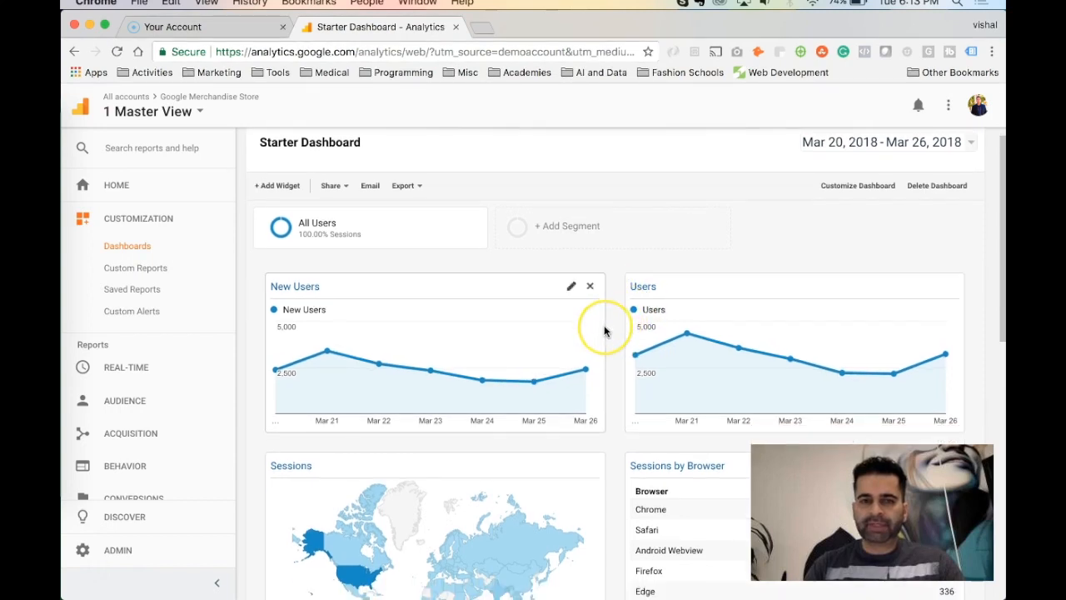
# Review the starter template's widgets, from New Users and Users through to Goal Completions and Revenue.
pyautogui.scroll(-4, 603, 329)
pyautogui.scroll(-2, 604, 330)
pyautogui.moveTo(418, 299)
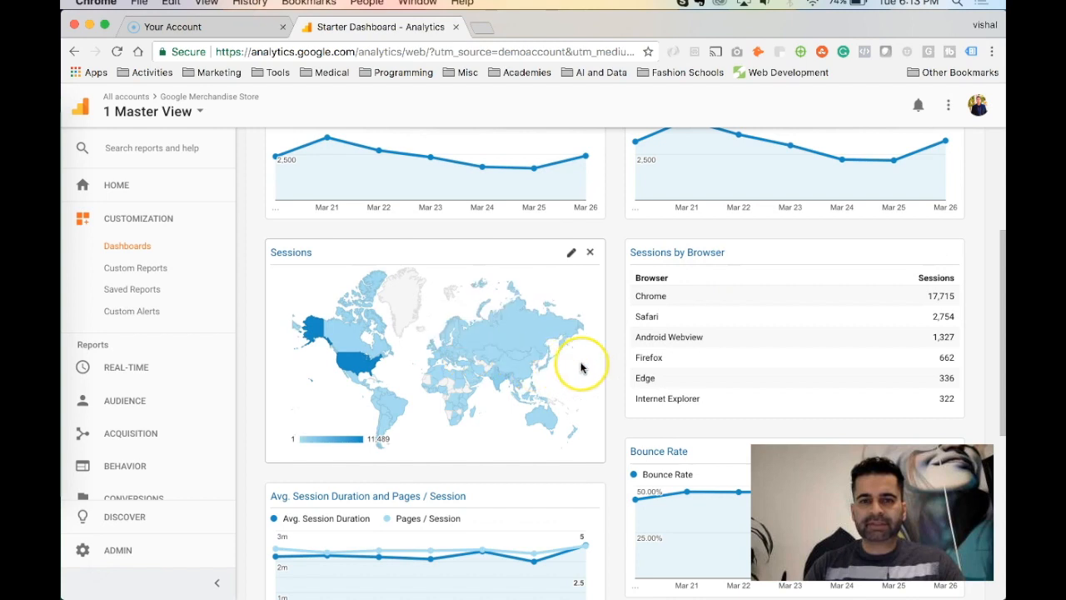
pyautogui.scroll(-5, 579, 362)
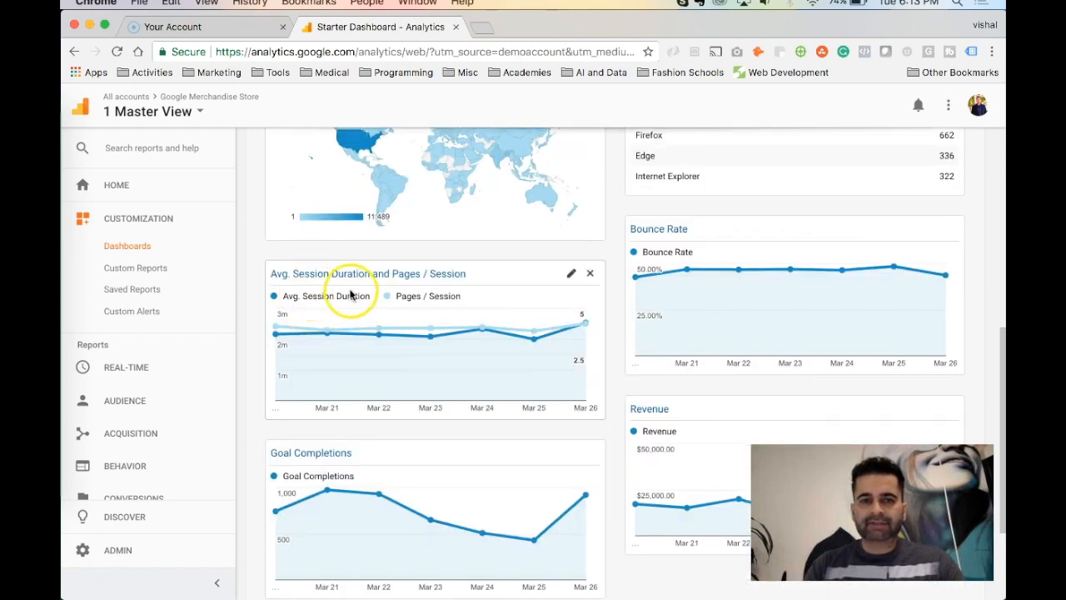
pyautogui.scroll(-3, 593, 370)
pyautogui.scroll(-1, 591, 370)
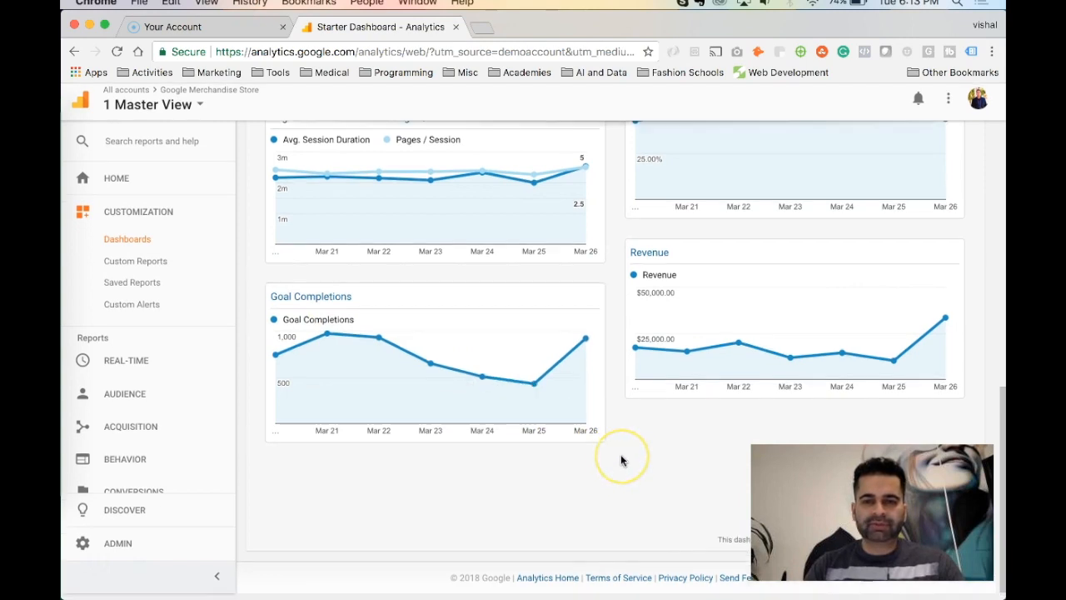
pyautogui.scroll(10, 642, 500)
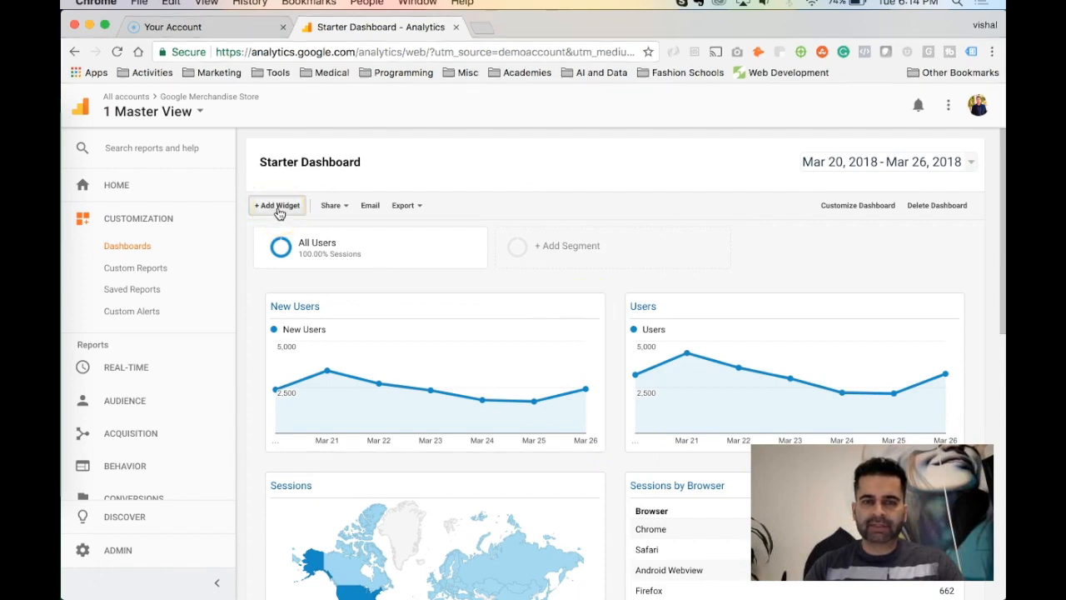
# Delete the Starter Dashboard and confirm its permanent removal.
pyautogui.click(333, 164)
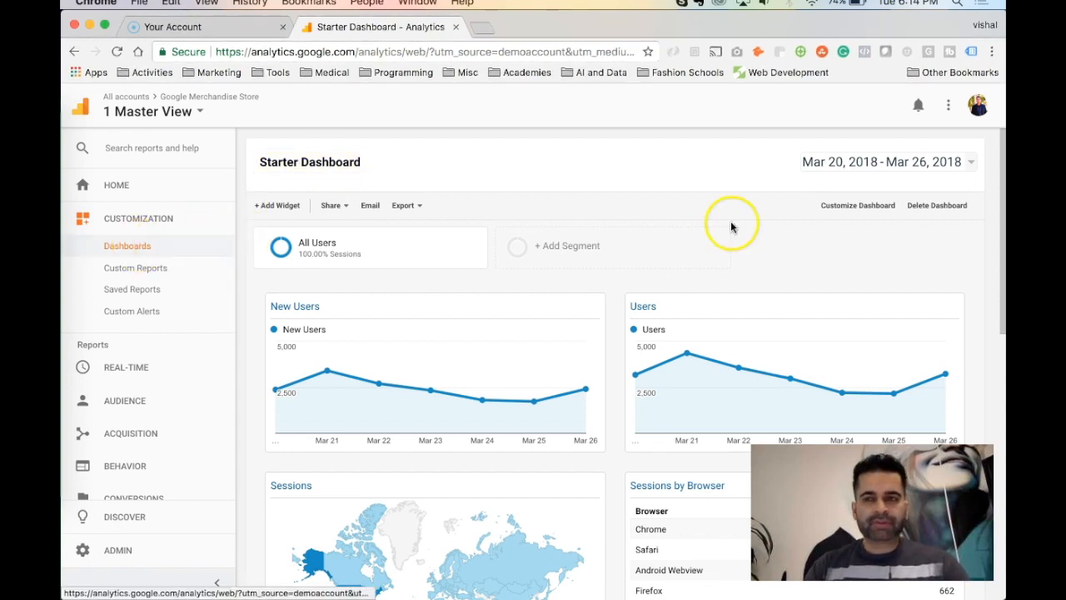
pyautogui.click(929, 206)
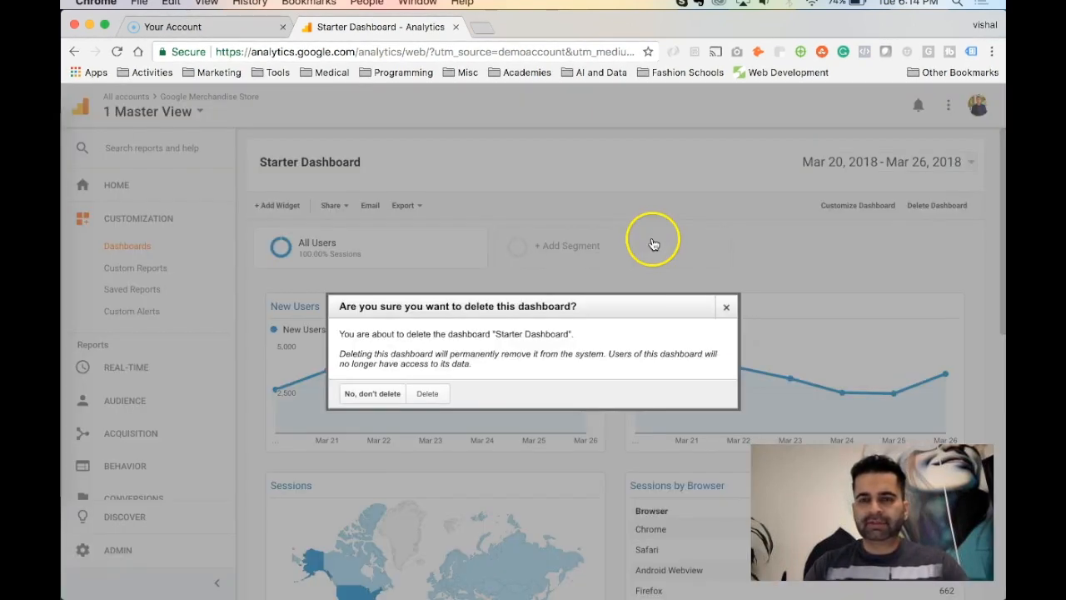
pyautogui.click(433, 393)
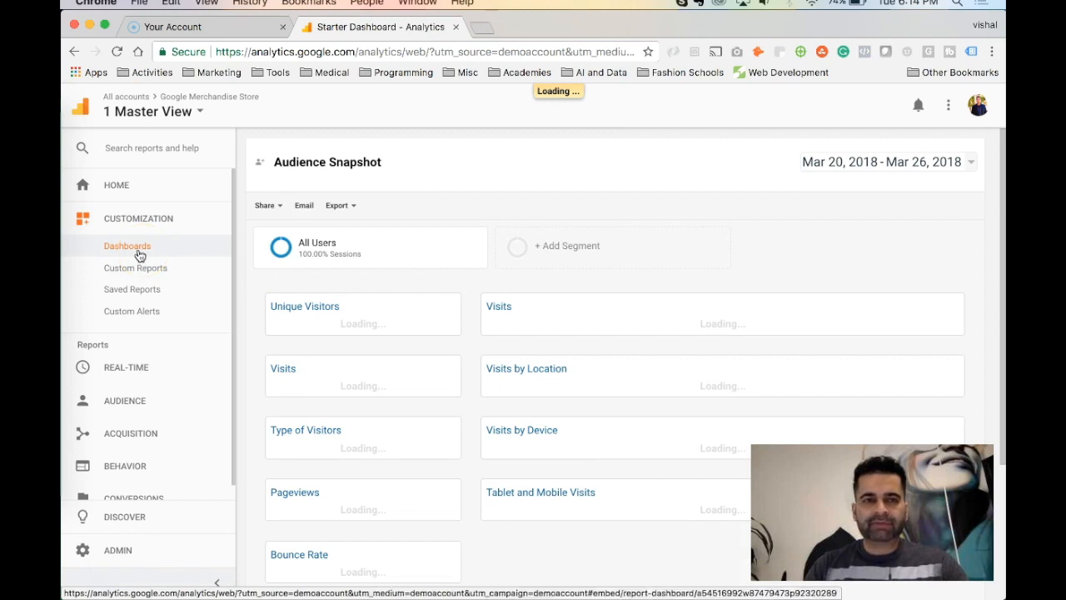
# Start a new dashboard by importing from the Solutions Gallery and browse the most popular dashboards offered.
pyautogui.click(140, 249)
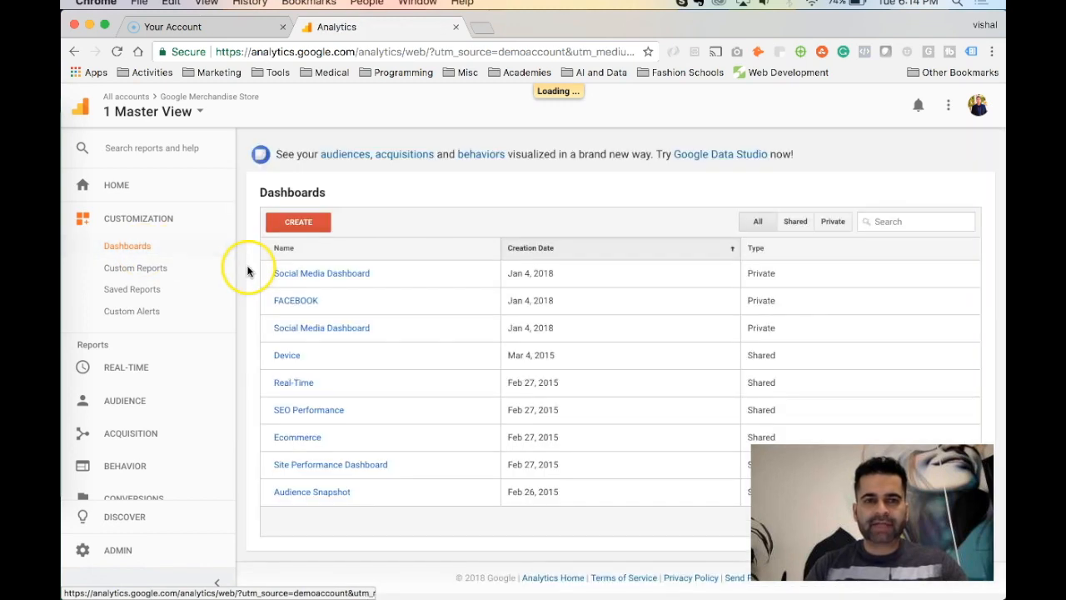
pyautogui.click(309, 225)
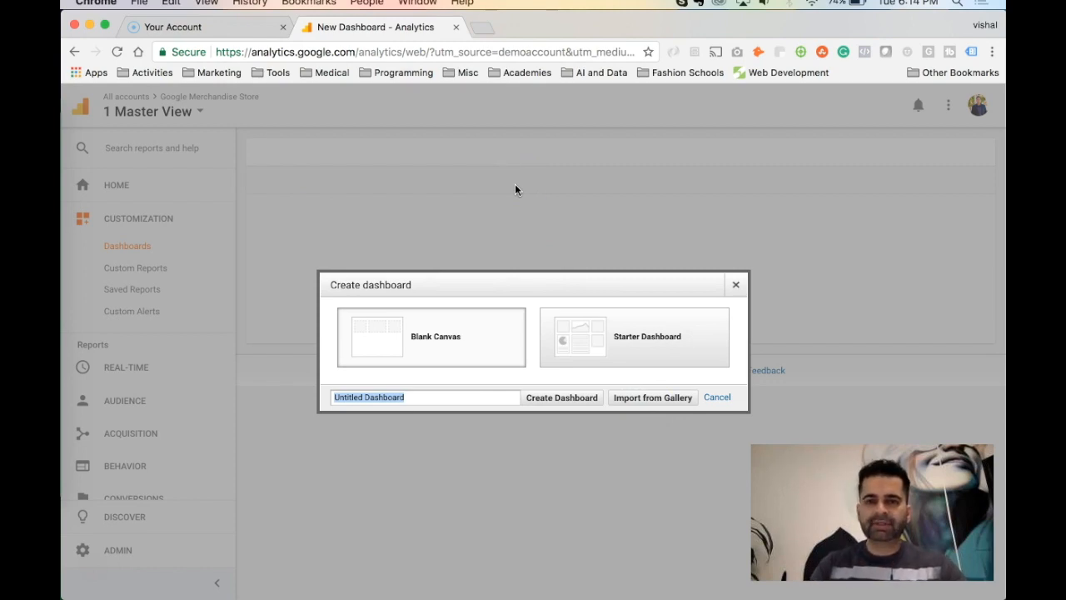
pyautogui.click(676, 400)
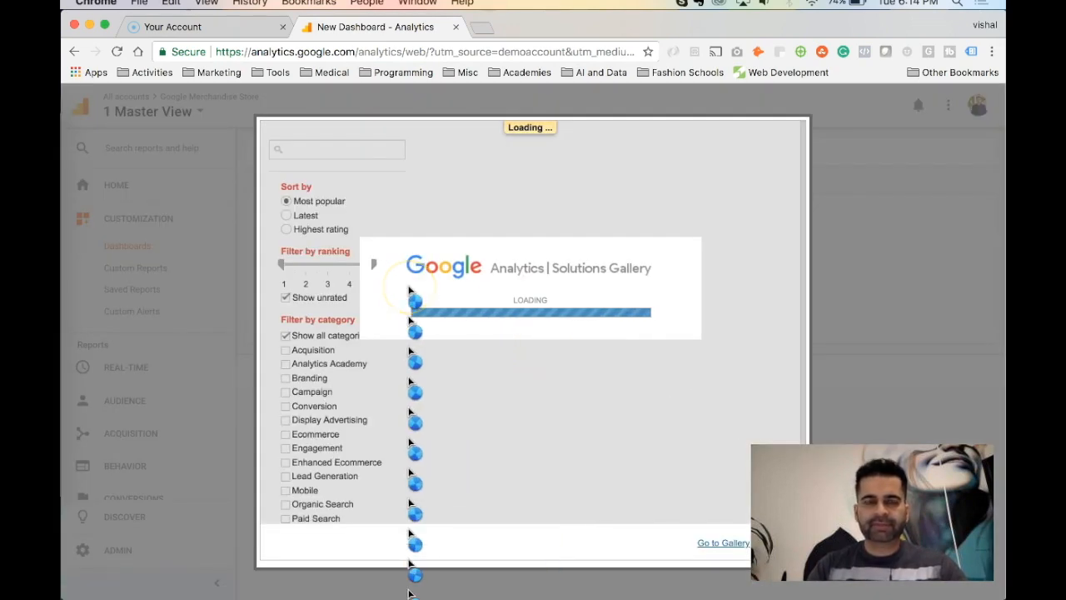
pyautogui.scroll(-10, 491, 309)
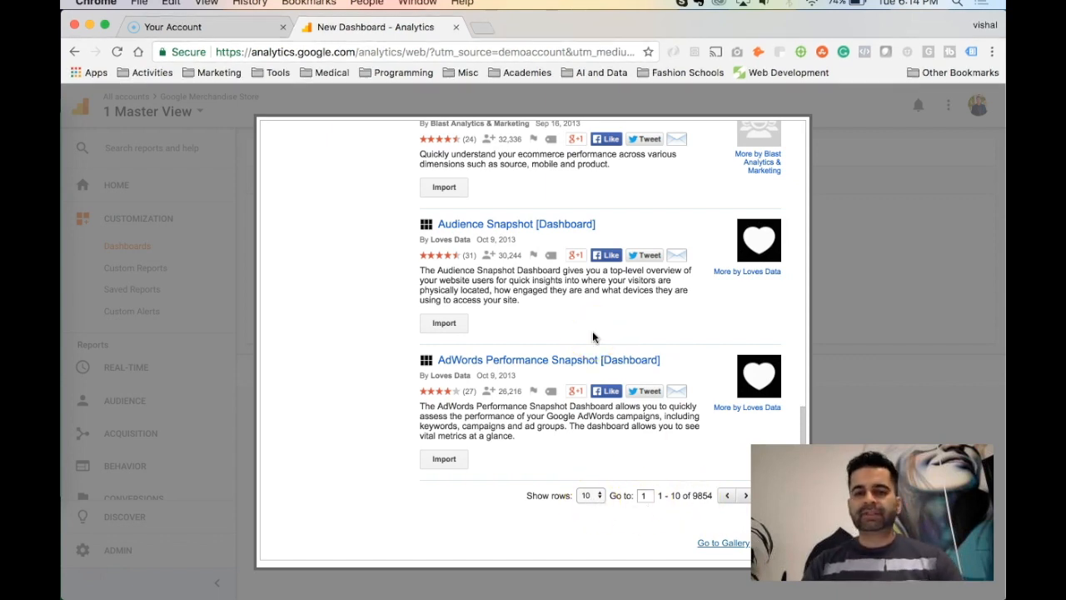
pyautogui.scroll(15, 477, 335)
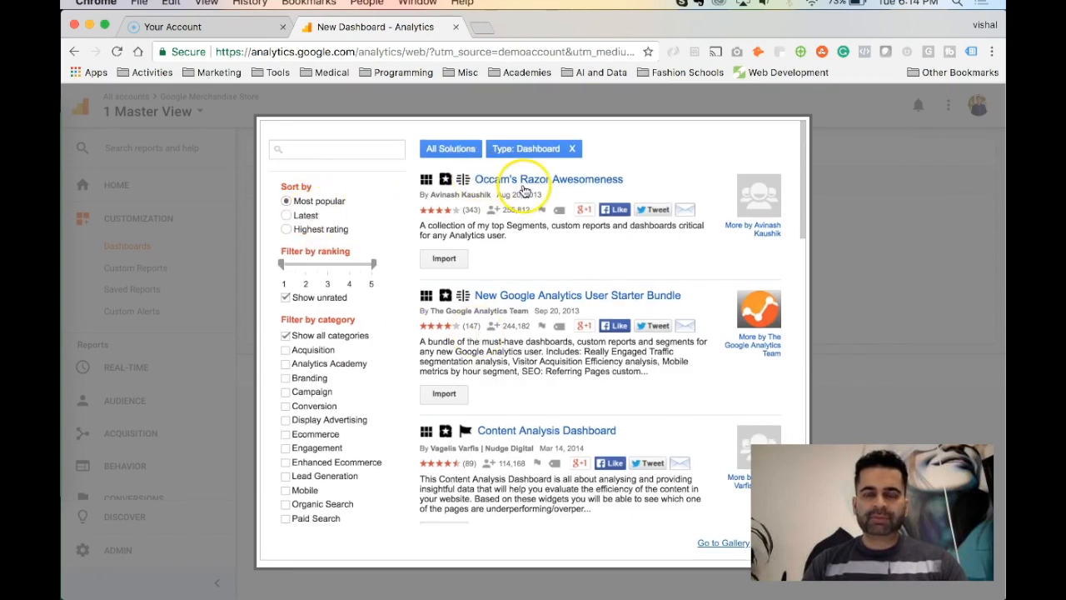
pyautogui.scroll(-3, 304, 367)
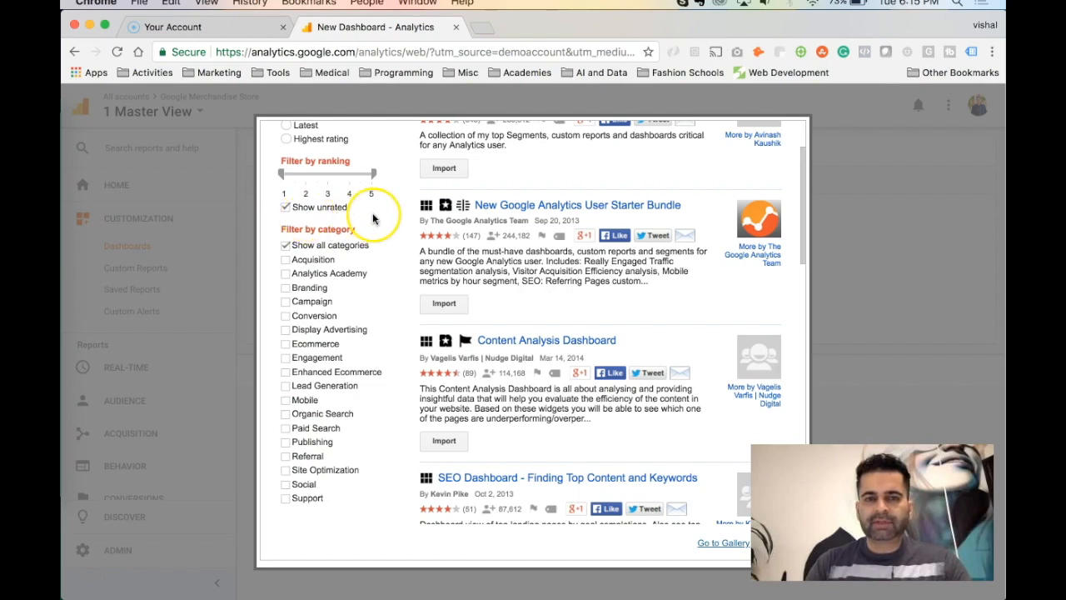
# Filter the gallery to solutions ranked 4 to 5 in the Social category.
pyautogui.scroll(2, 377, 241)
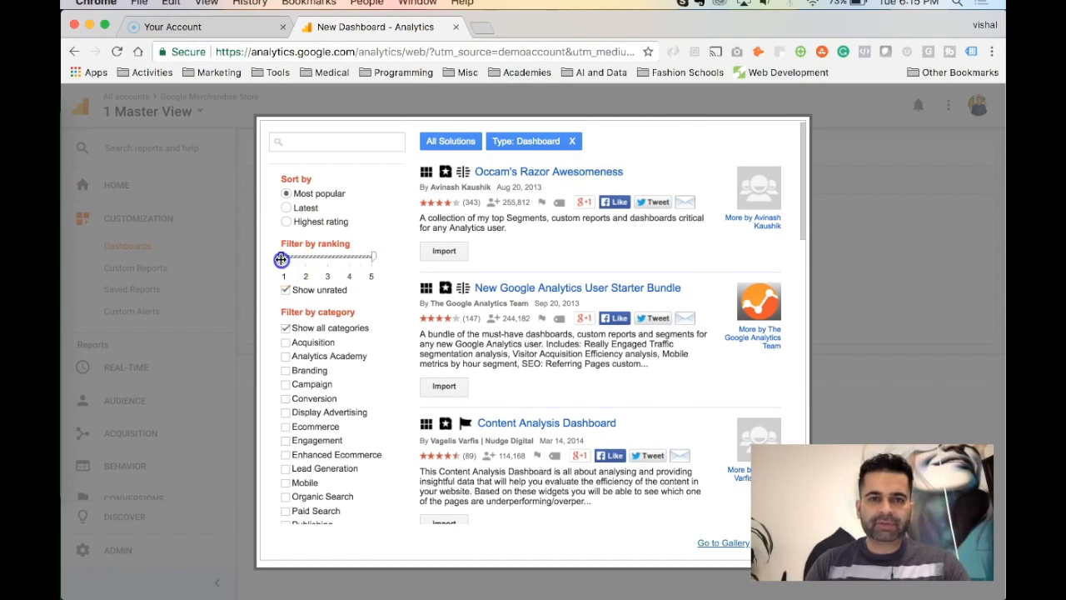
pyautogui.moveTo(347, 259); pyautogui.dragTo(348, 259)
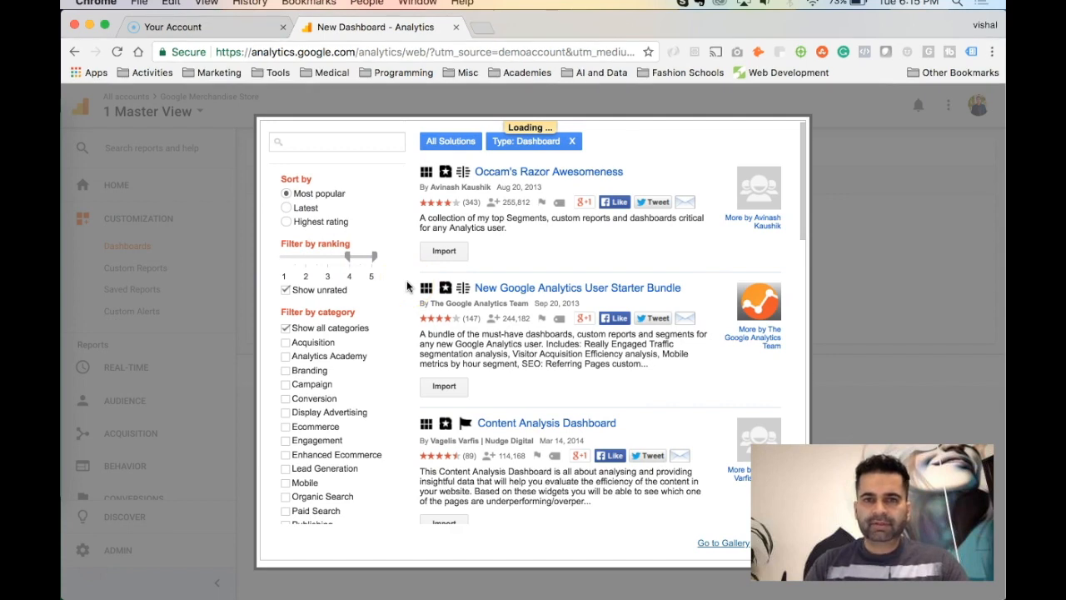
pyautogui.scroll(-3, 381, 287)
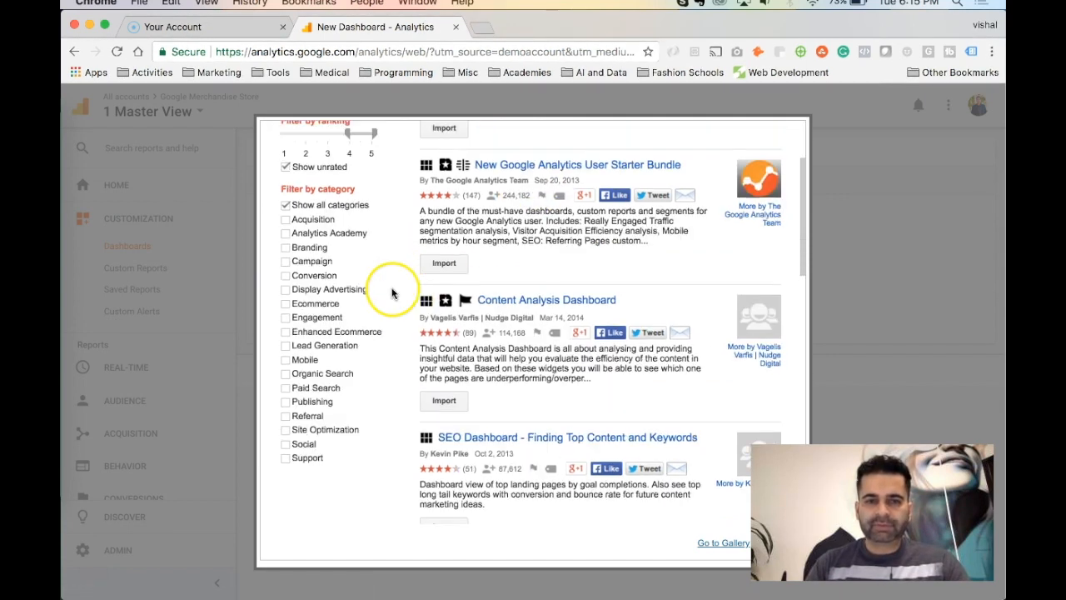
pyautogui.click(286, 441)
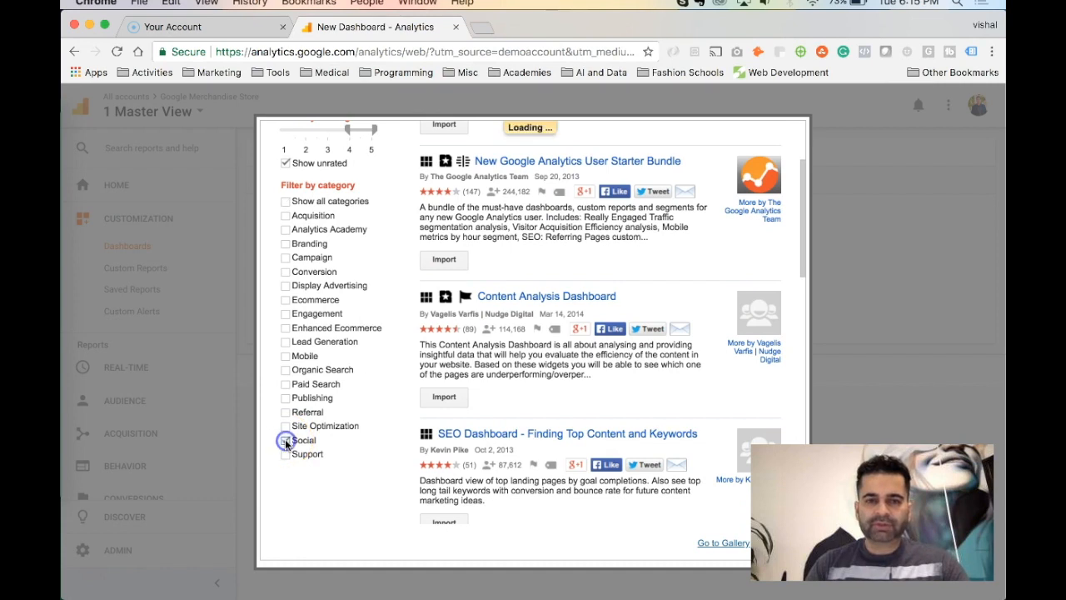
pyautogui.scroll(3, 379, 427)
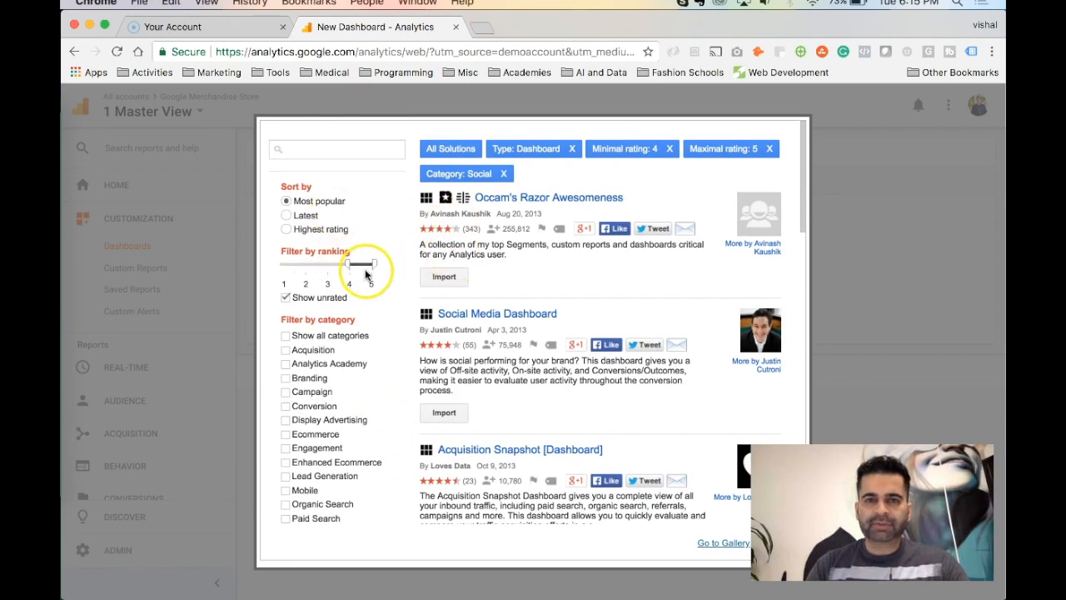
# Import the Social Media Dashboard from the filtered gallery into 1 Master View, keeping its suggested name.
pyautogui.scroll(-2, 395, 337)
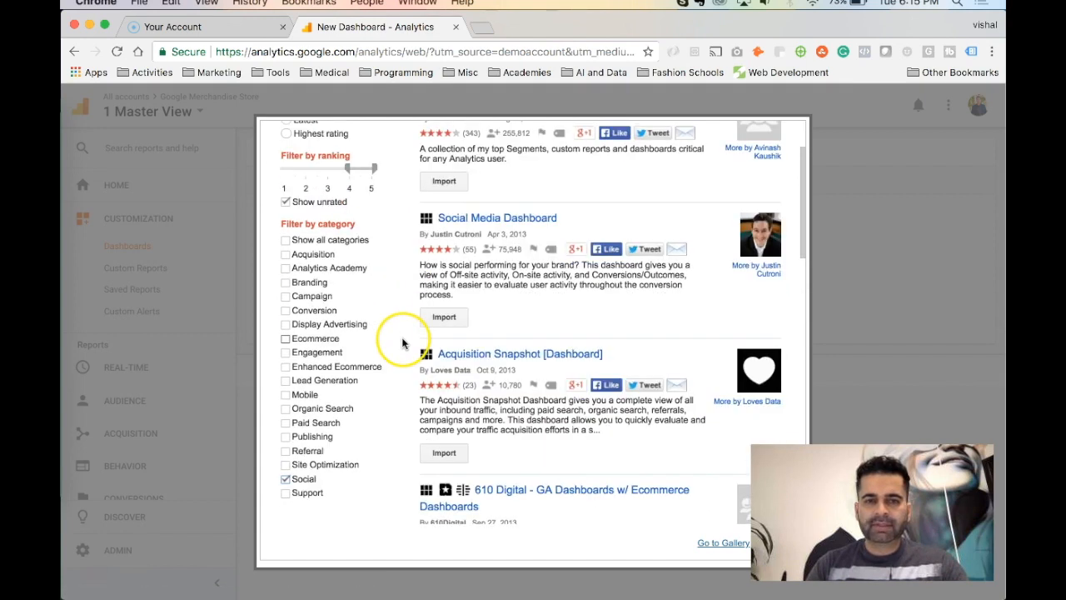
pyautogui.scroll(2, 330, 341)
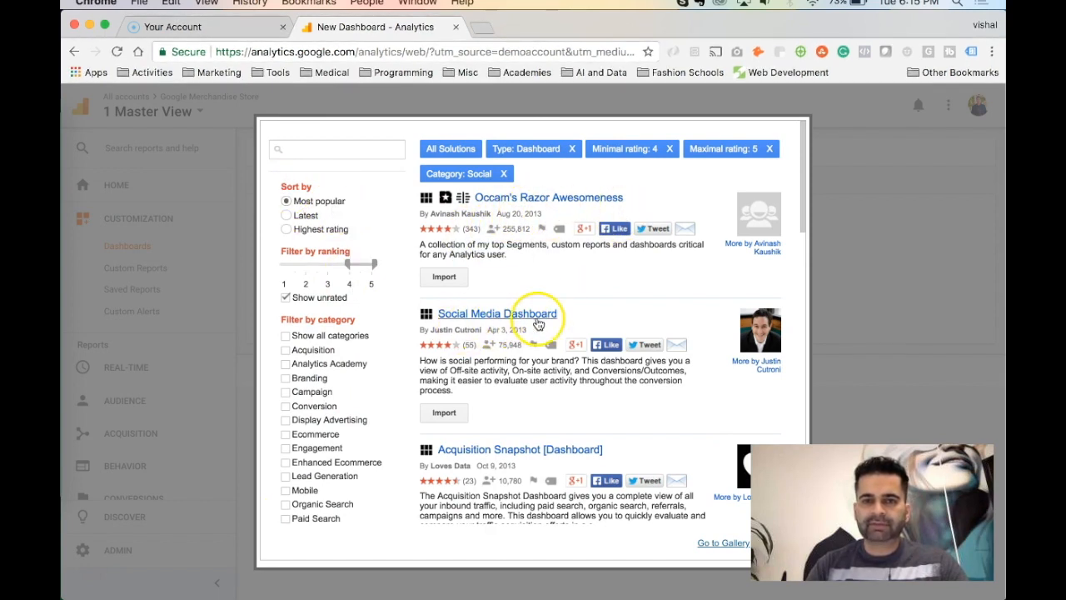
pyautogui.click(454, 420)
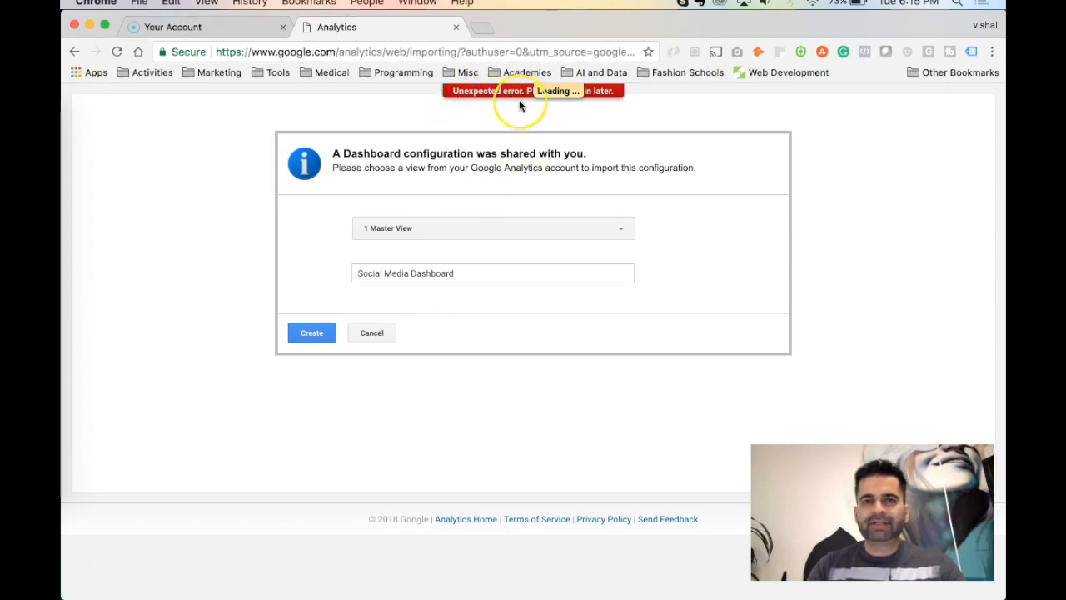
pyautogui.click(317, 341)
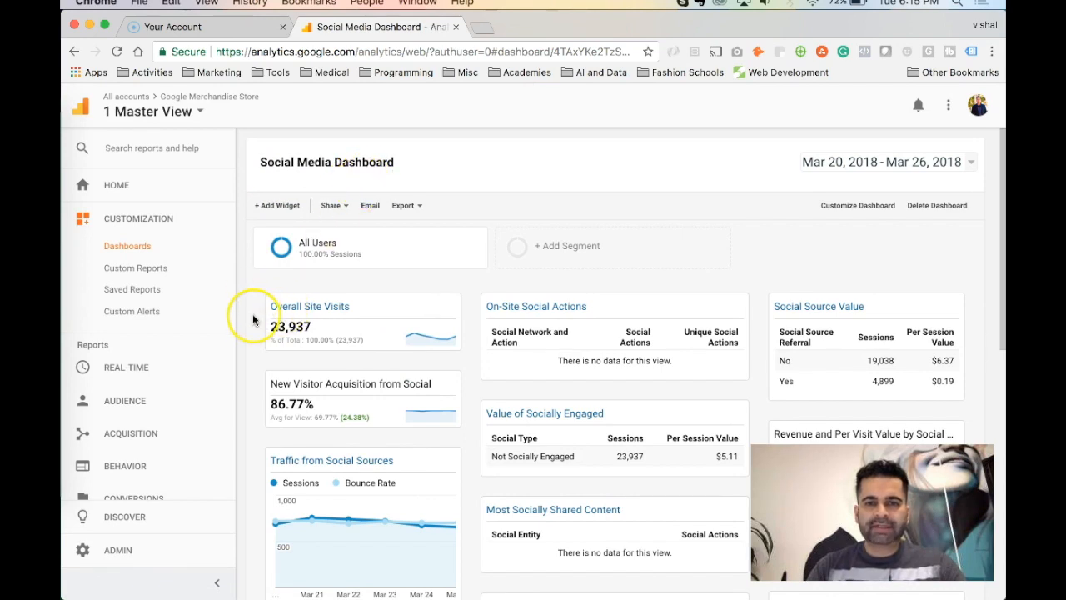
# Examine the imported Social Media Dashboard's widgets, including site visits, social actions, traffic from social networks, mobile visits and article reads.
pyautogui.scroll(-3, 254, 312)
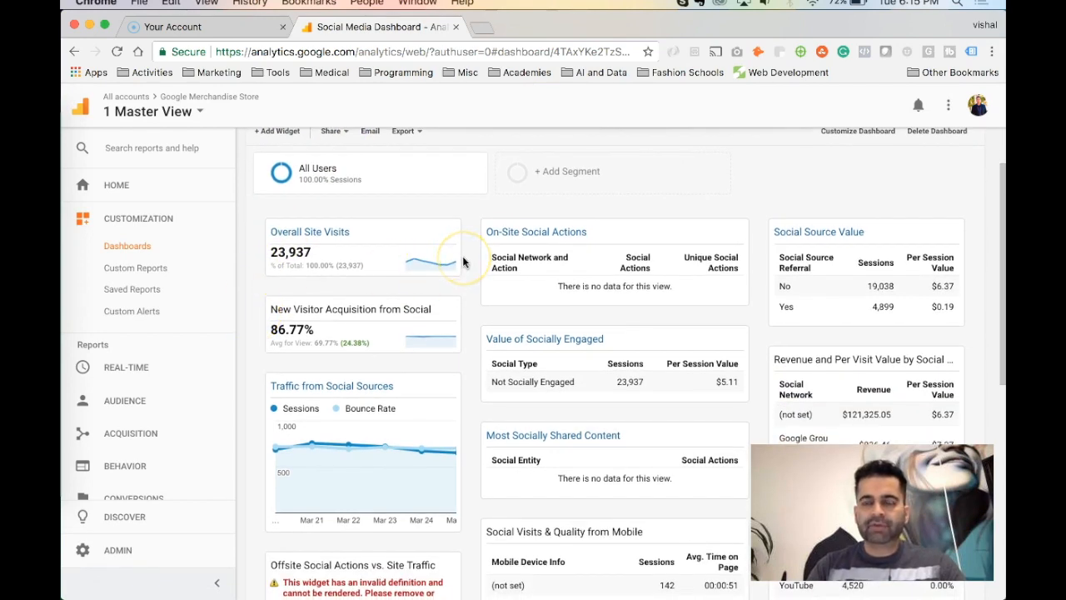
pyautogui.scroll(-3, 463, 261)
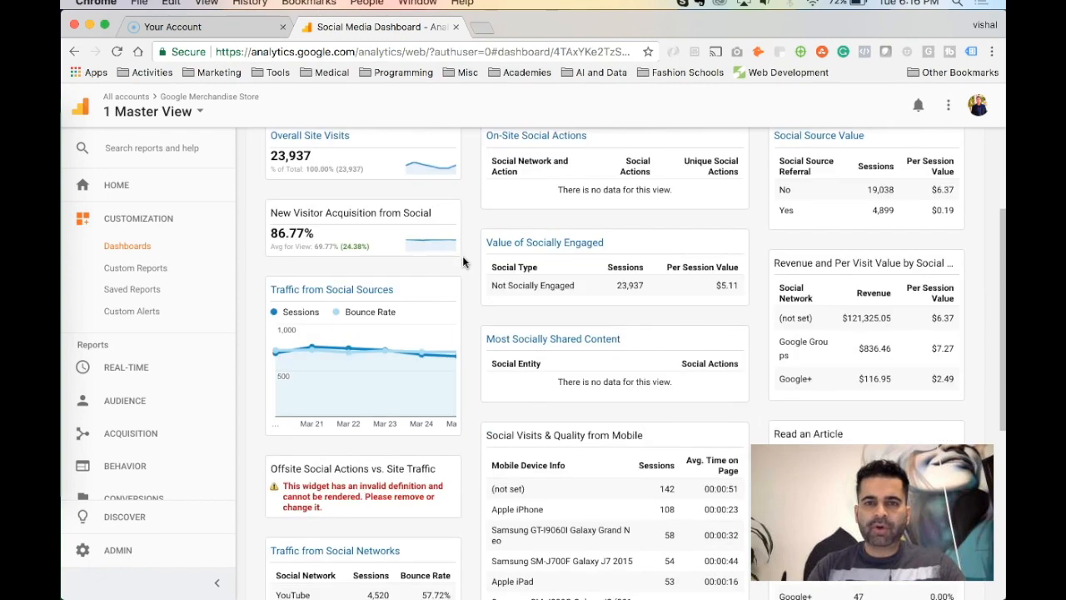
pyautogui.scroll(1, 463, 262)
pyautogui.scroll(2, 463, 262)
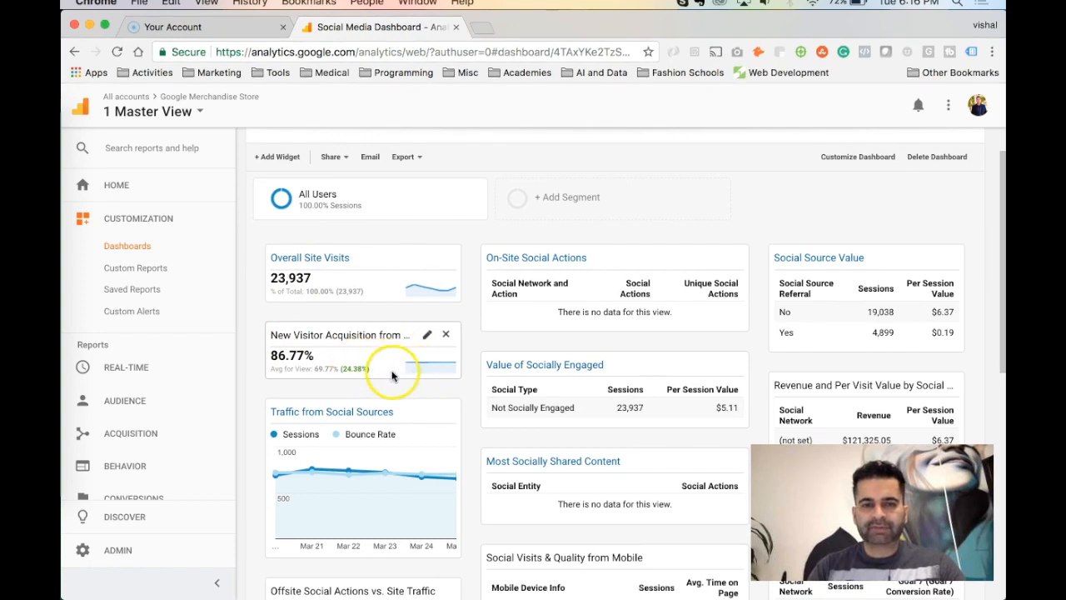
pyautogui.moveTo(305, 467)
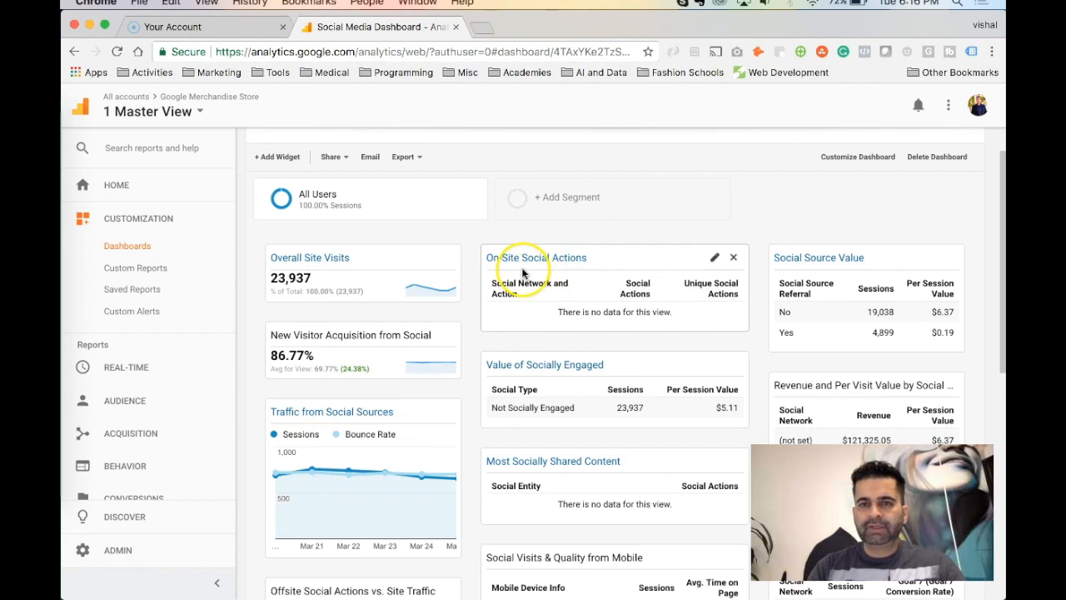
pyautogui.scroll(-3, 762, 284)
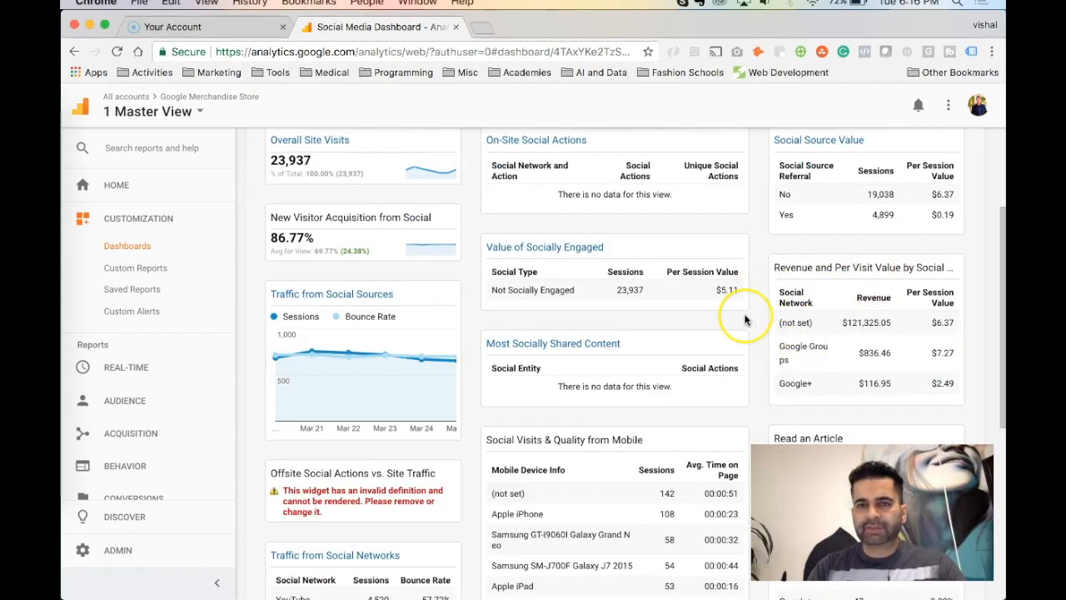
pyautogui.scroll(-5, 745, 319)
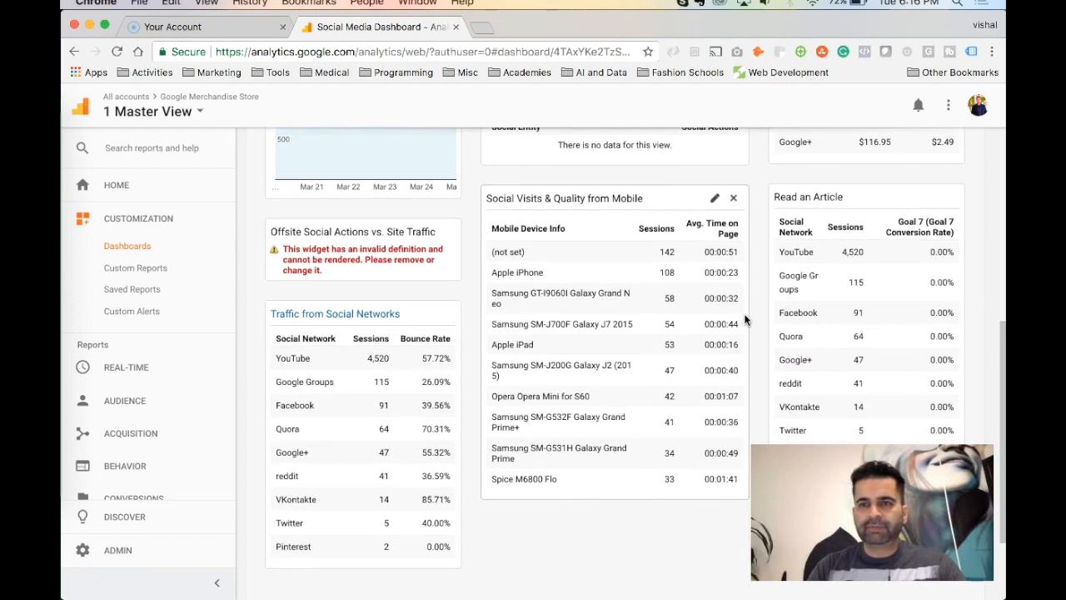
pyautogui.scroll(5, 745, 319)
pyautogui.scroll(-3, 795, 233)
pyautogui.scroll(-5, 796, 233)
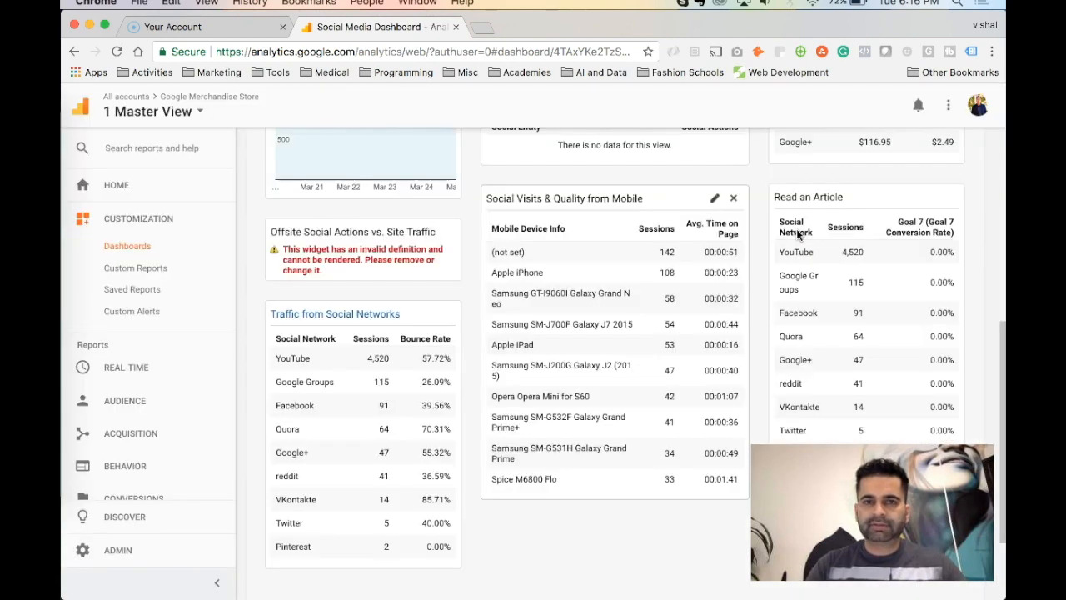
pyautogui.scroll(-2, 756, 231)
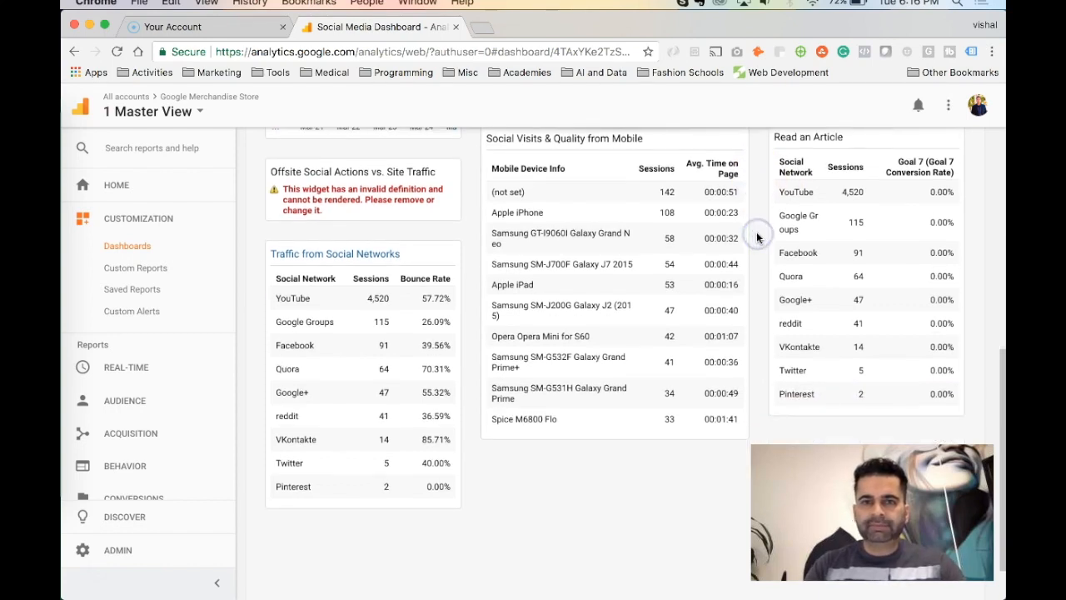
# Delete the imported Social Media Dashboard permanently from 1 Master View.
pyautogui.scroll(6, 459, 255)
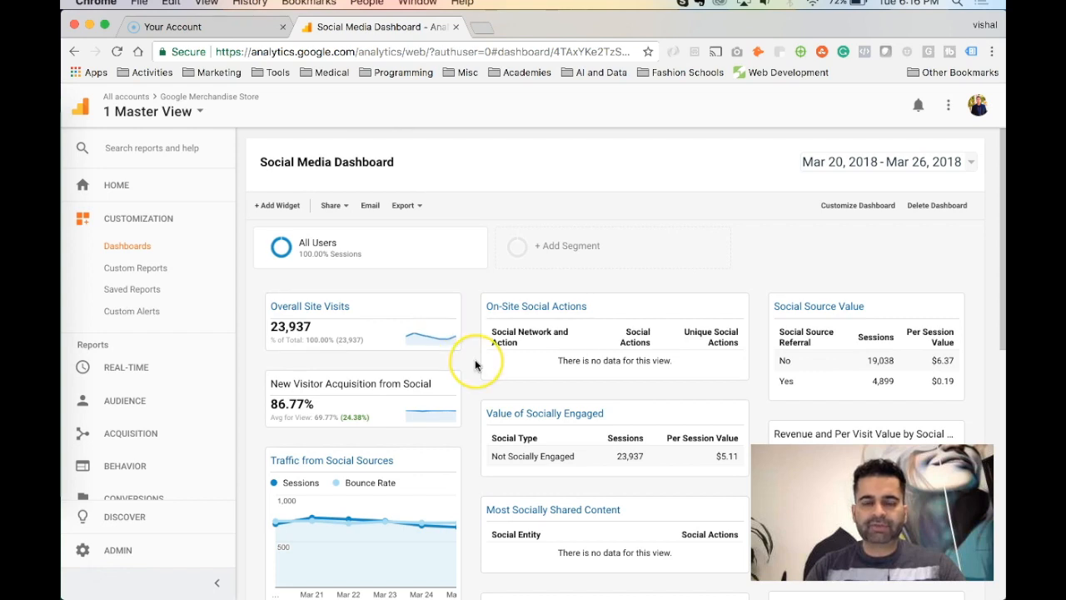
pyautogui.scroll(-4, 476, 361)
pyautogui.scroll(4, 475, 359)
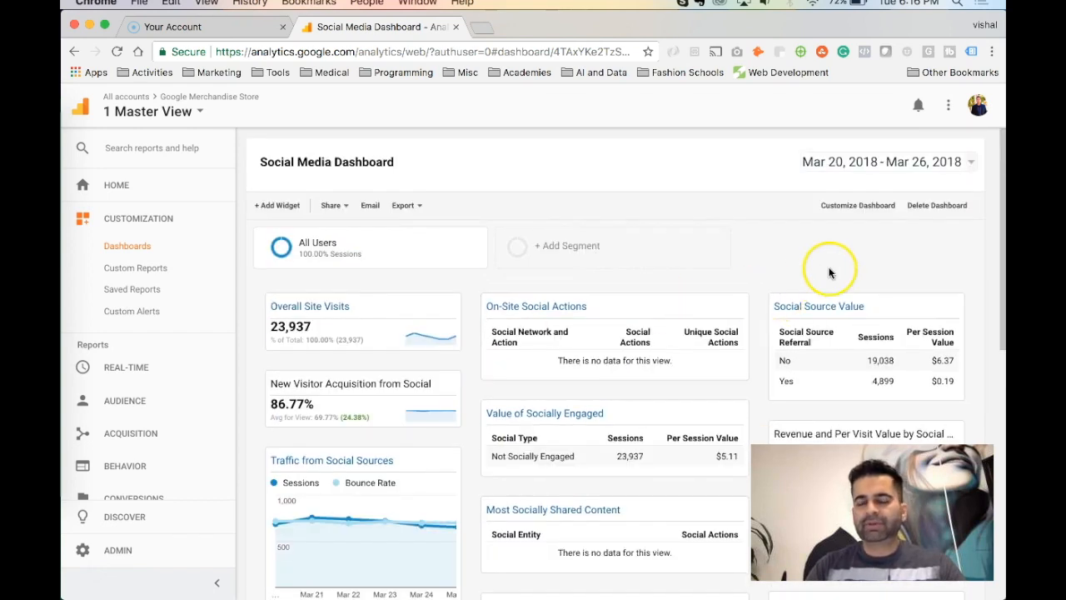
pyautogui.click(941, 212)
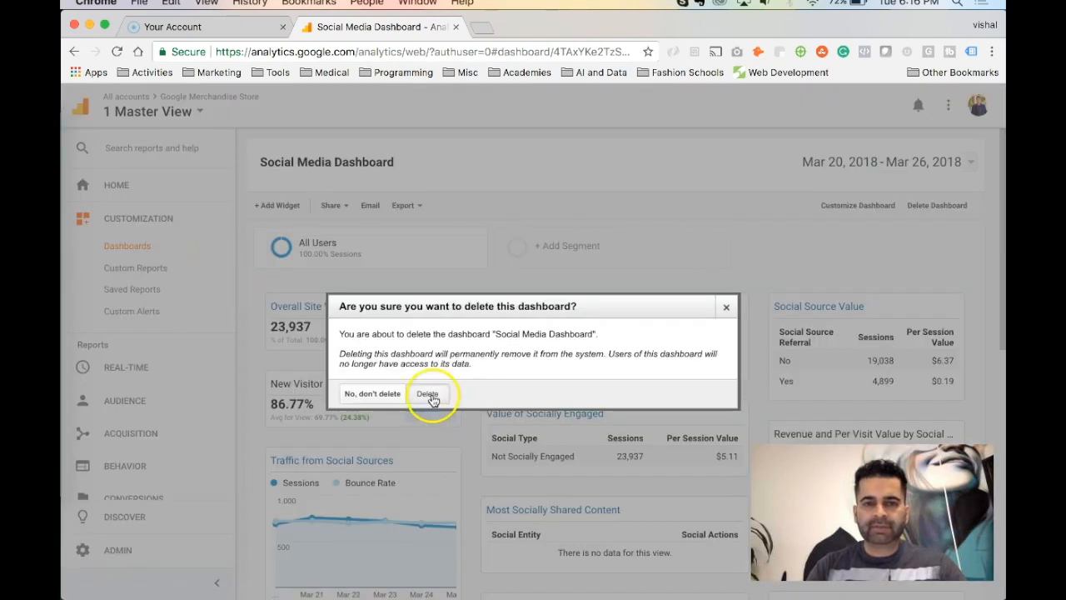
pyautogui.click(428, 395)
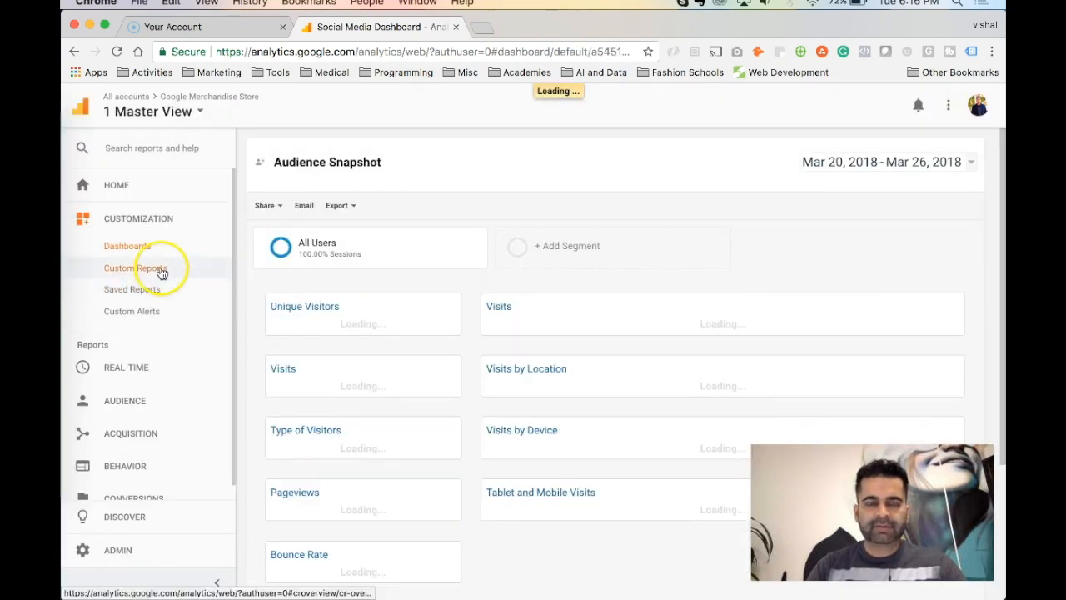
# Start another new dashboard from the dashboards list by importing from the Solutions Gallery, and filter the solutions to the Ecommerce category.
pyautogui.click(142, 246)
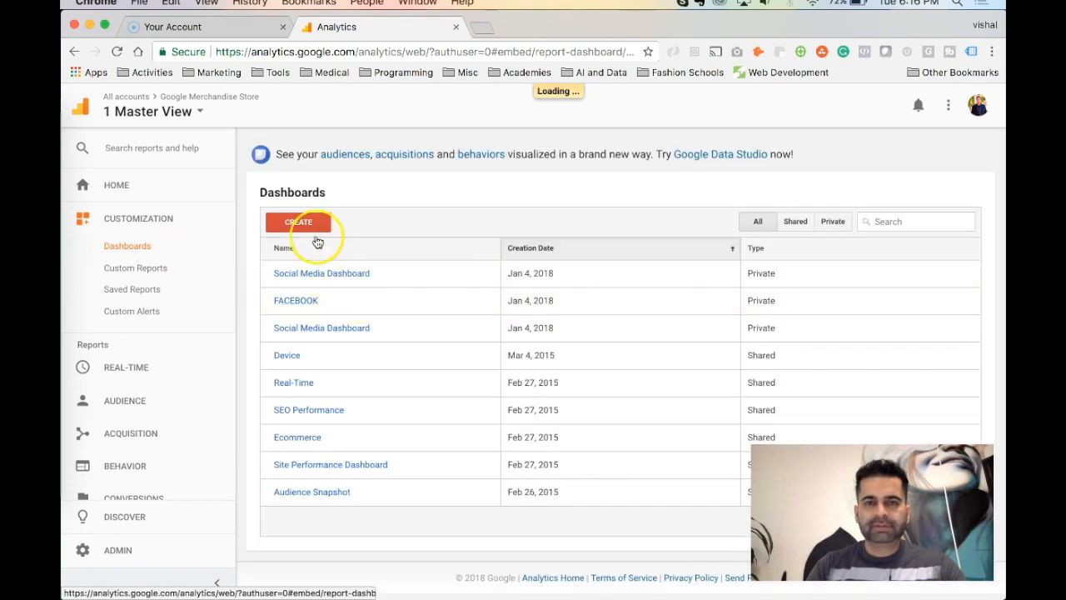
pyautogui.click(309, 223)
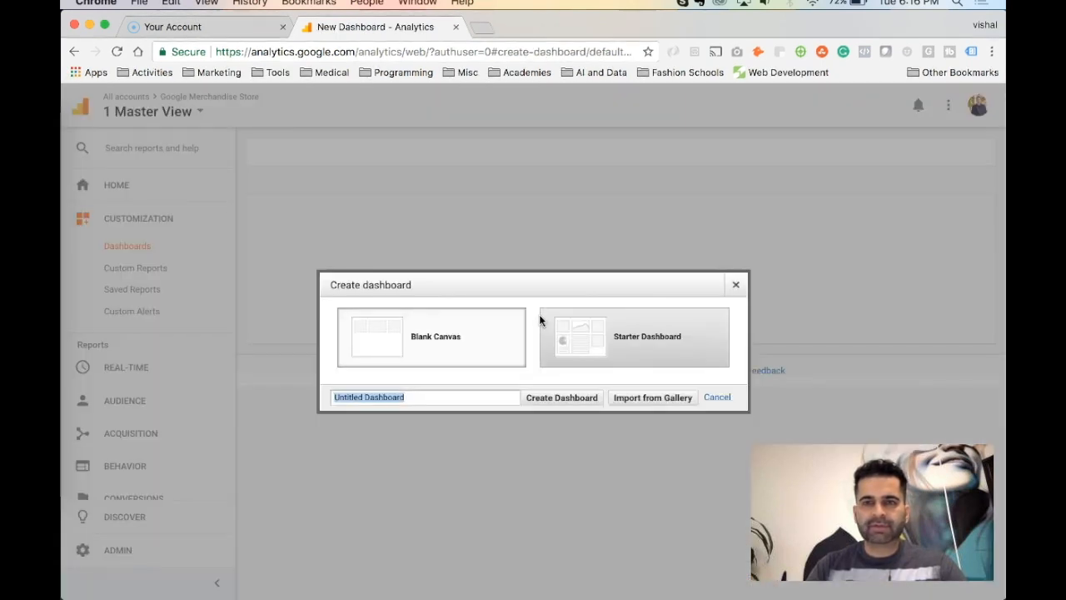
pyautogui.click(647, 398)
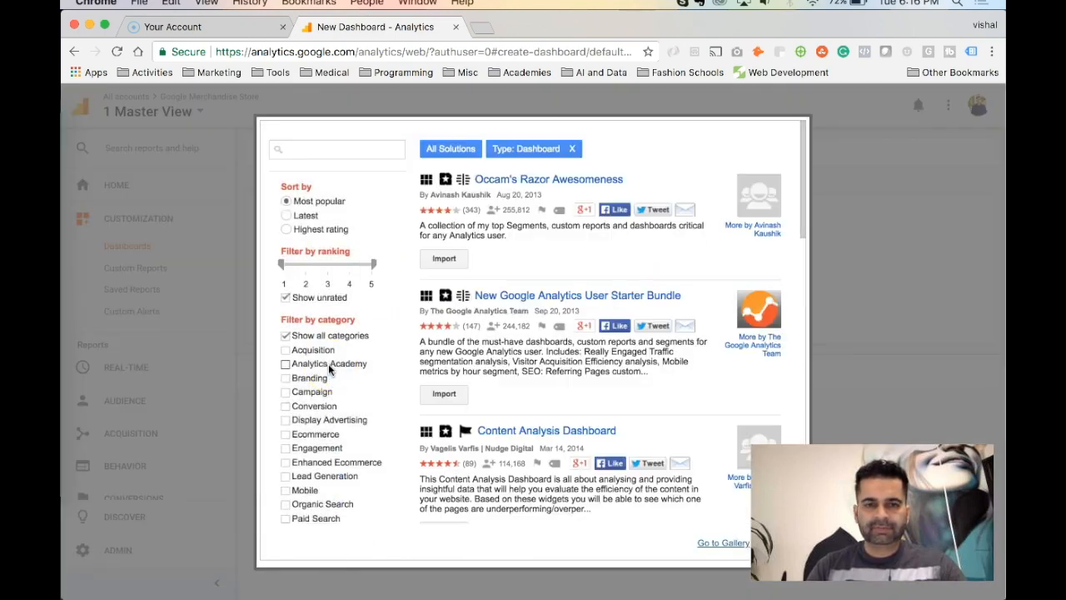
pyautogui.scroll(-3, 328, 364)
pyautogui.click(285, 272)
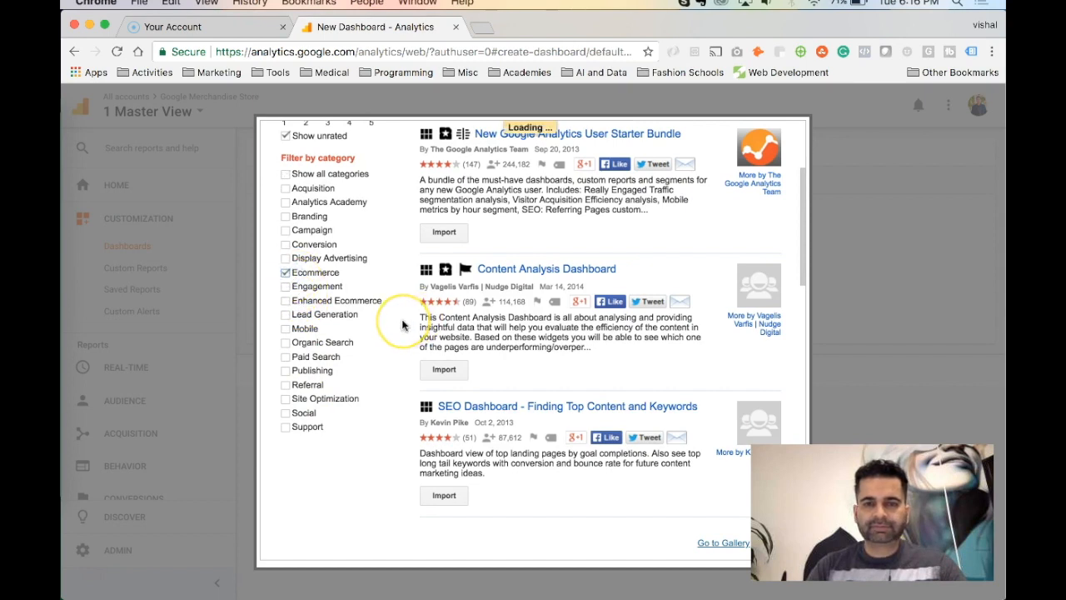
pyautogui.scroll(3, 408, 308)
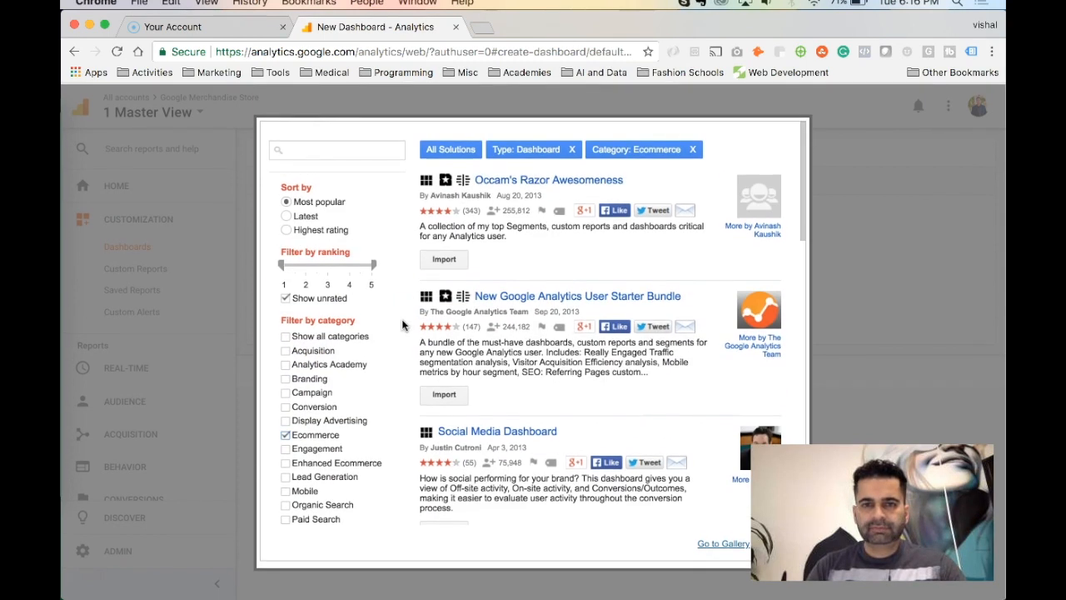
# Import the Occam's Razor Awesomeness bundle into 1 Master View with all its segments, custom reports and dashboard selected.
pyautogui.click(447, 260)
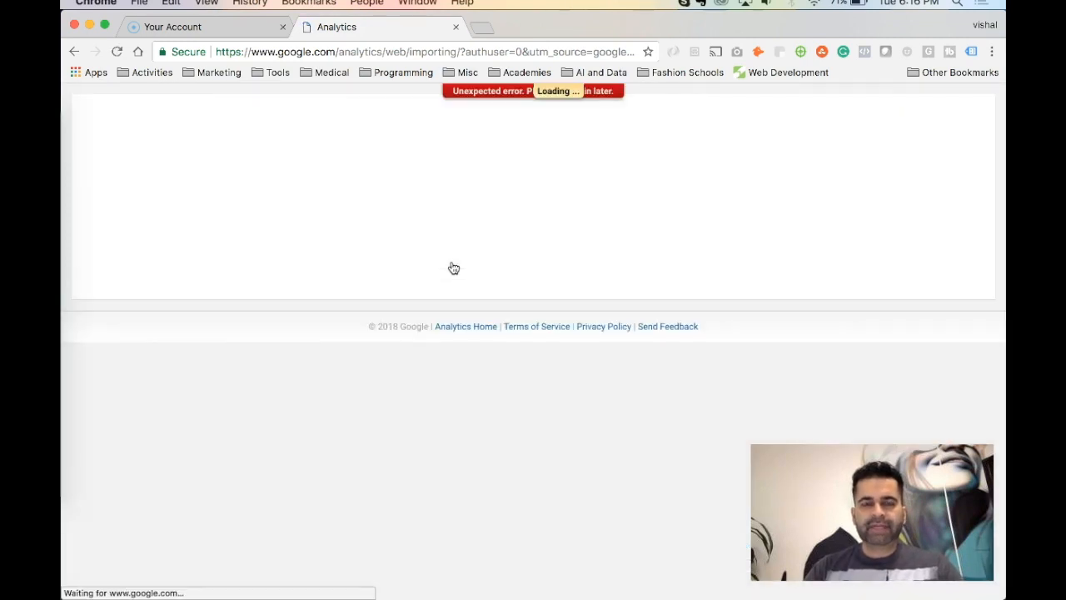
pyautogui.scroll(-6, 370, 371)
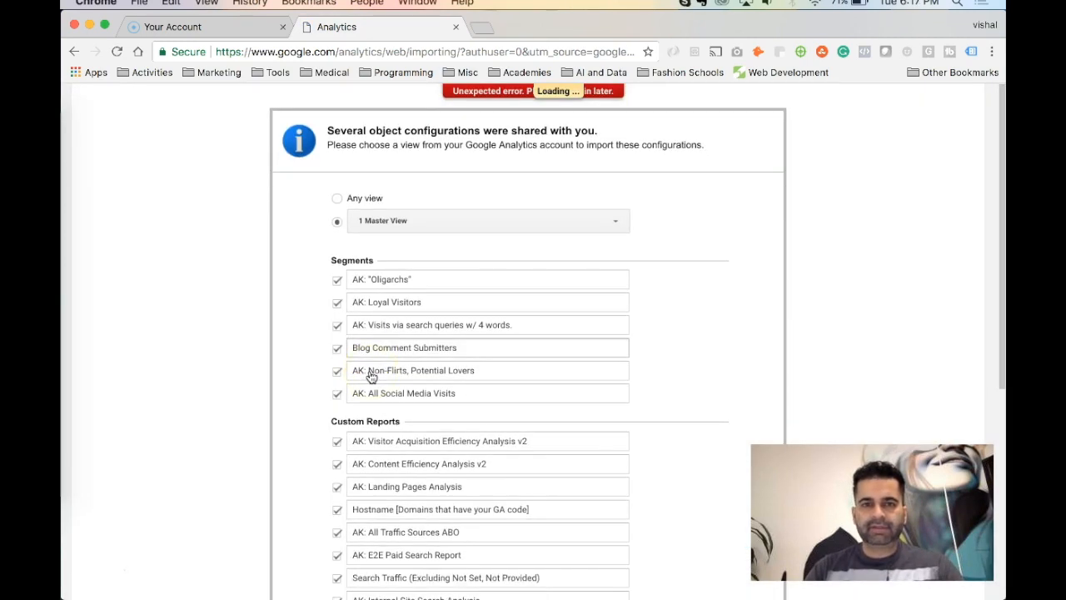
pyautogui.click(307, 403)
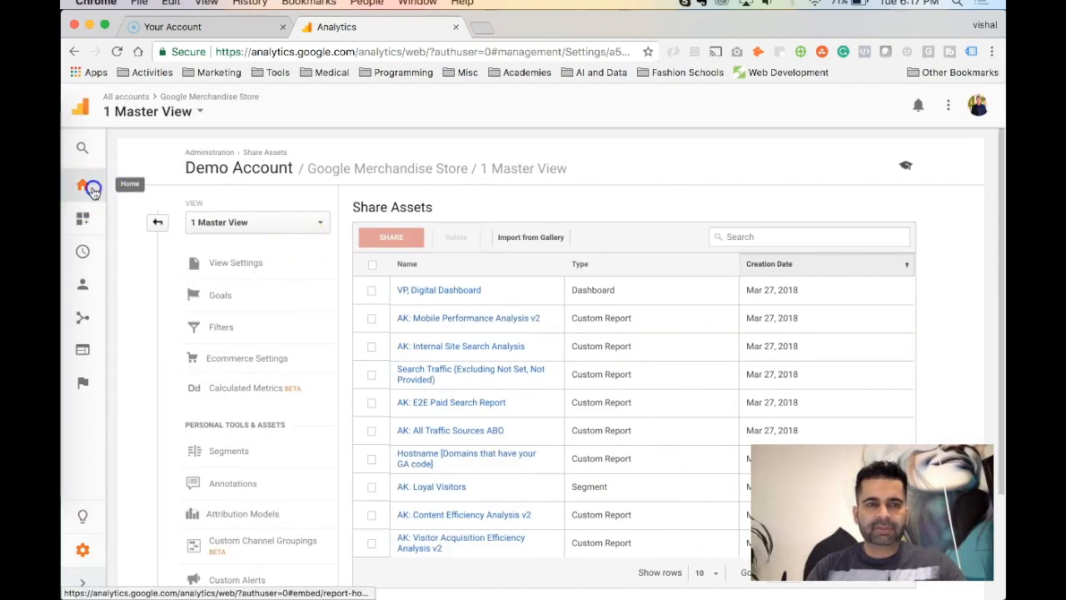
# Return to the list of dashboards under Customization and open the imported VP, Digital Dashboard.
pyautogui.click(90, 189)
pyautogui.click(144, 223)
pyautogui.click(139, 248)
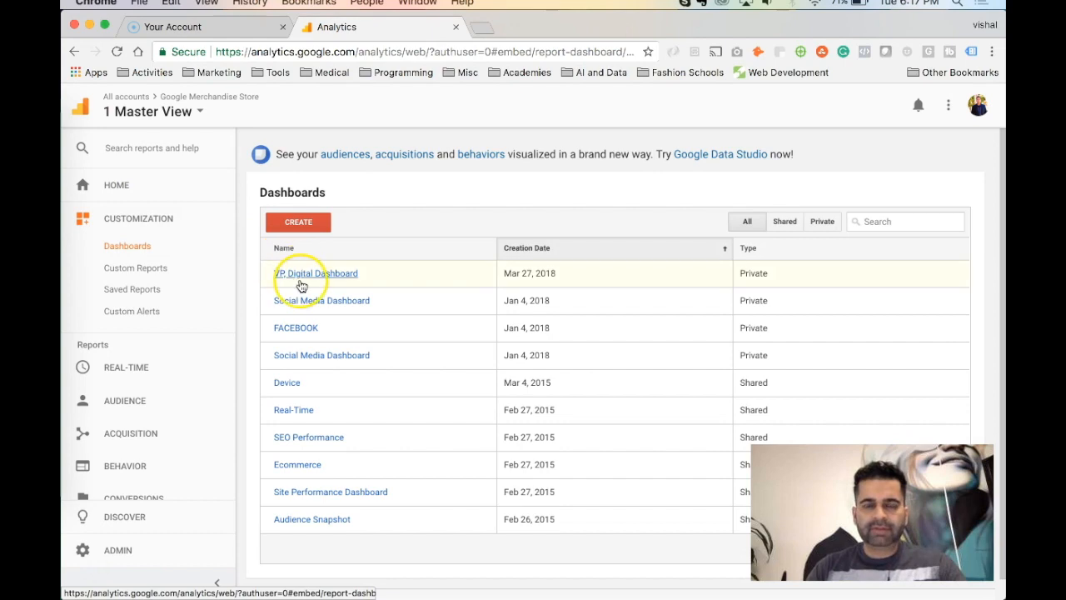
pyautogui.click(337, 277)
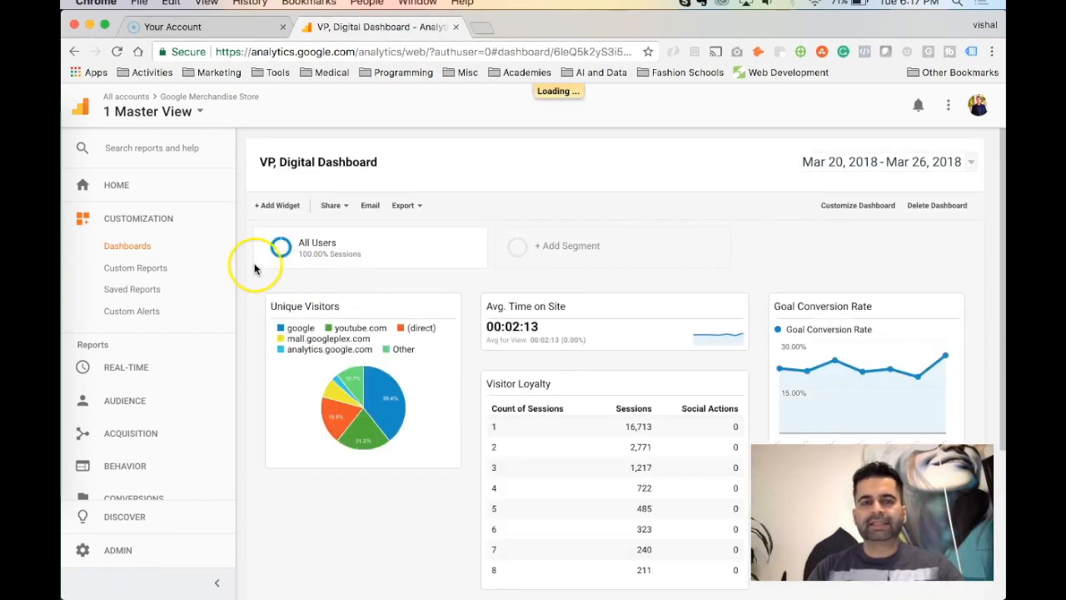
# Examine the VP, Digital Dashboard's widgets, such as unique visitors, visitor loyalty and goal conversion rate, and check its sharing options.
pyautogui.scroll(-1, 263, 359)
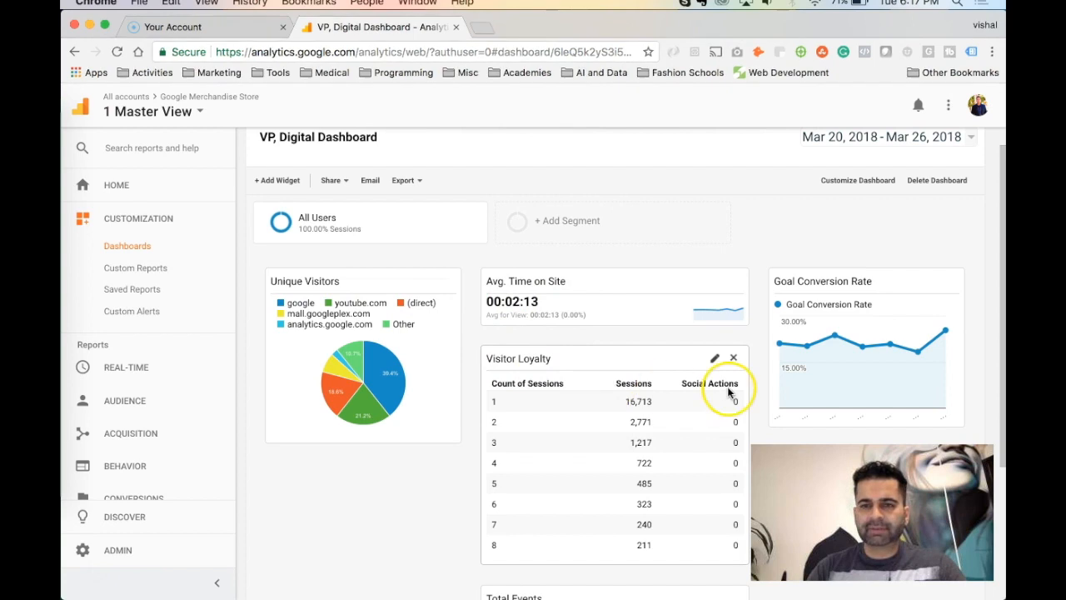
pyautogui.scroll(-4, 750, 341)
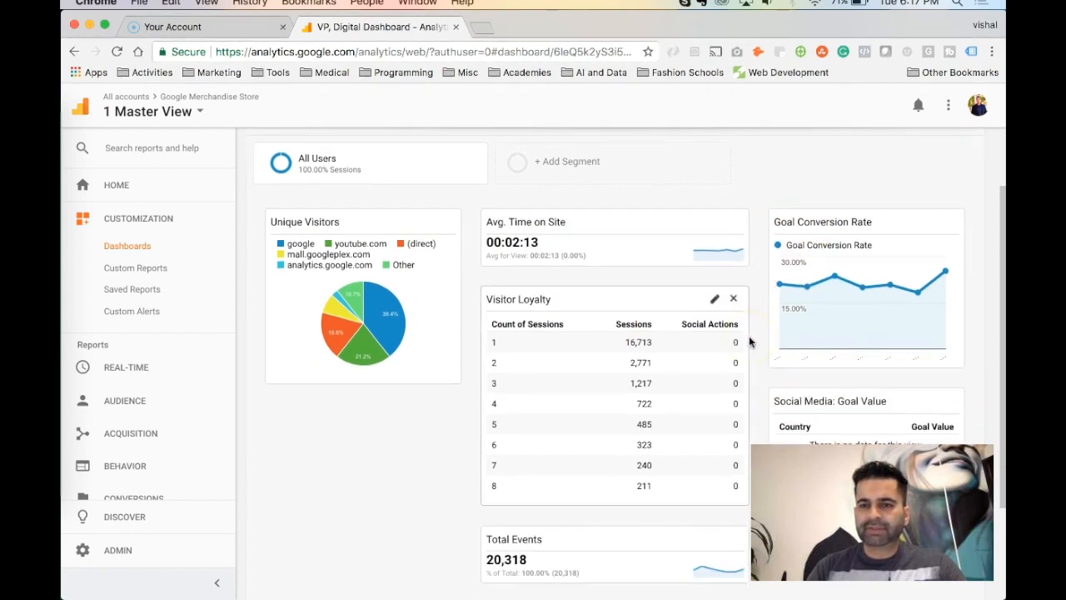
pyautogui.scroll(4, 441, 429)
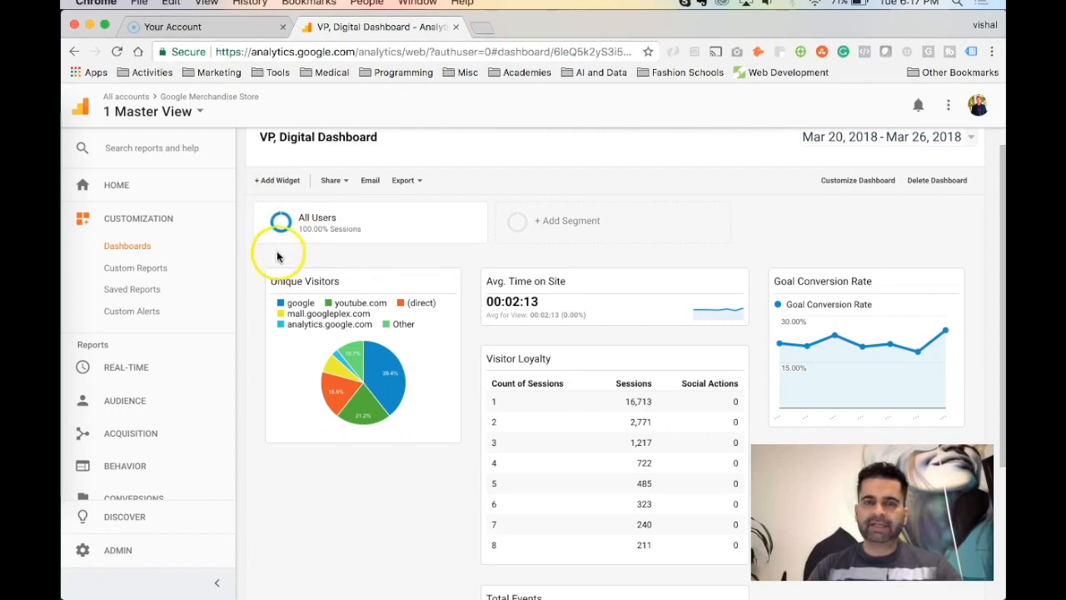
pyautogui.click(348, 183)
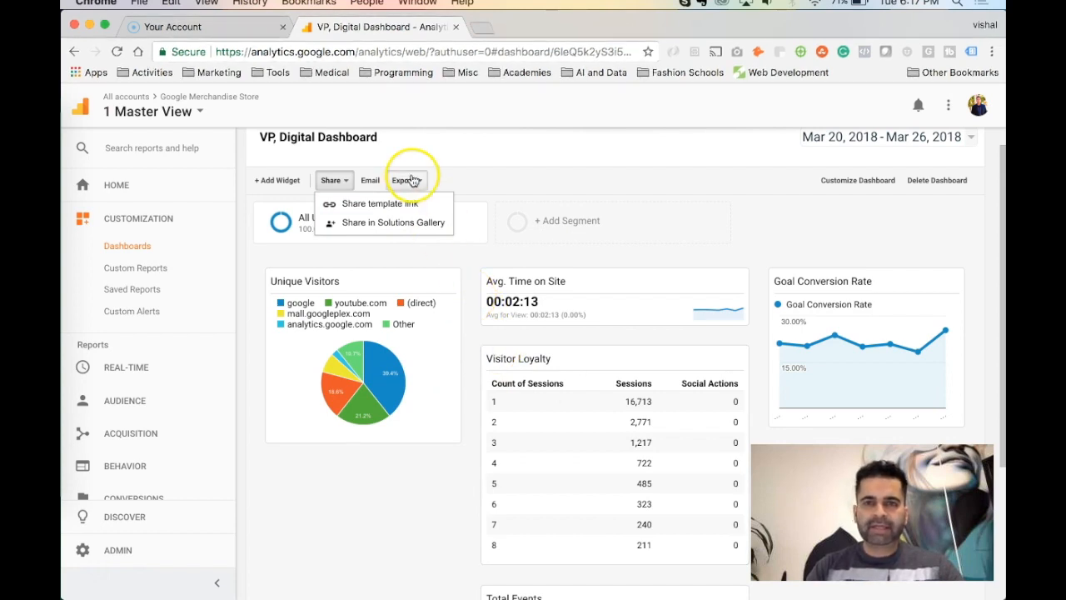
pyautogui.click(464, 262)
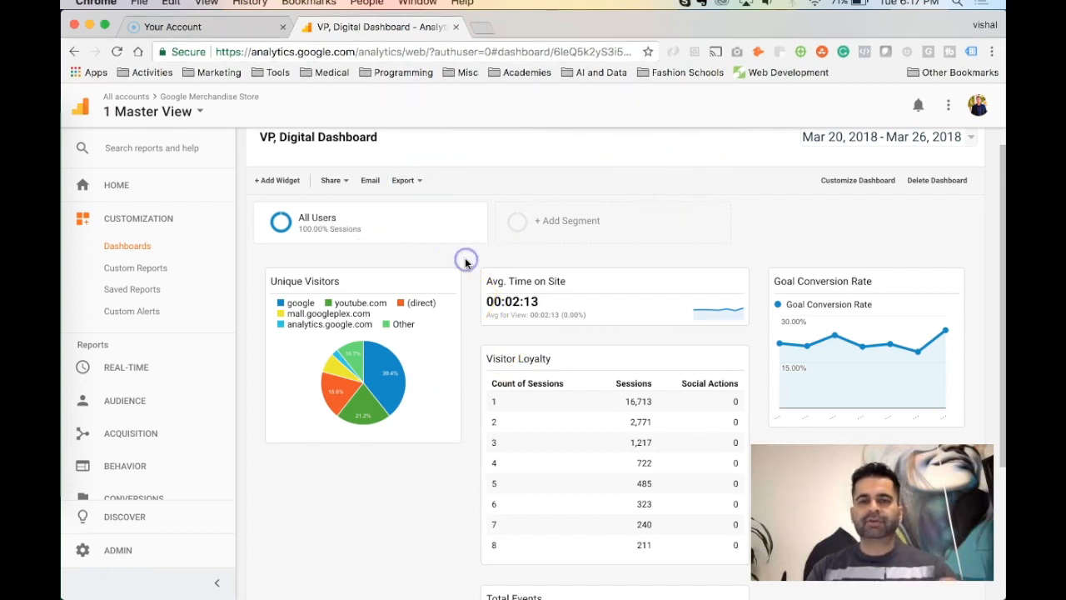